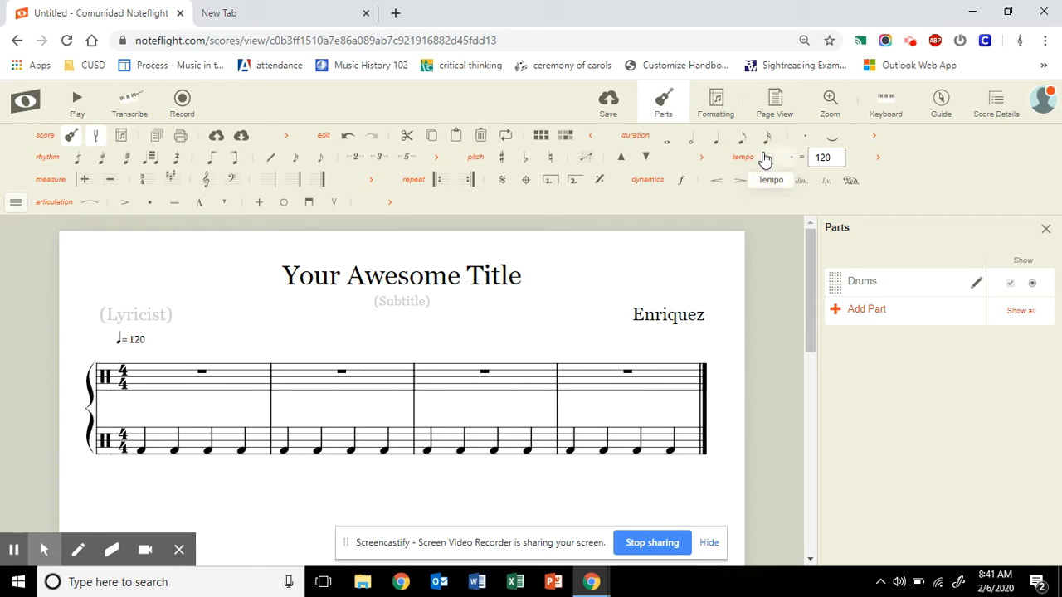
Hide the rhythm and duration tool groups, restore both, and close the list of tool groups
click(15, 207)
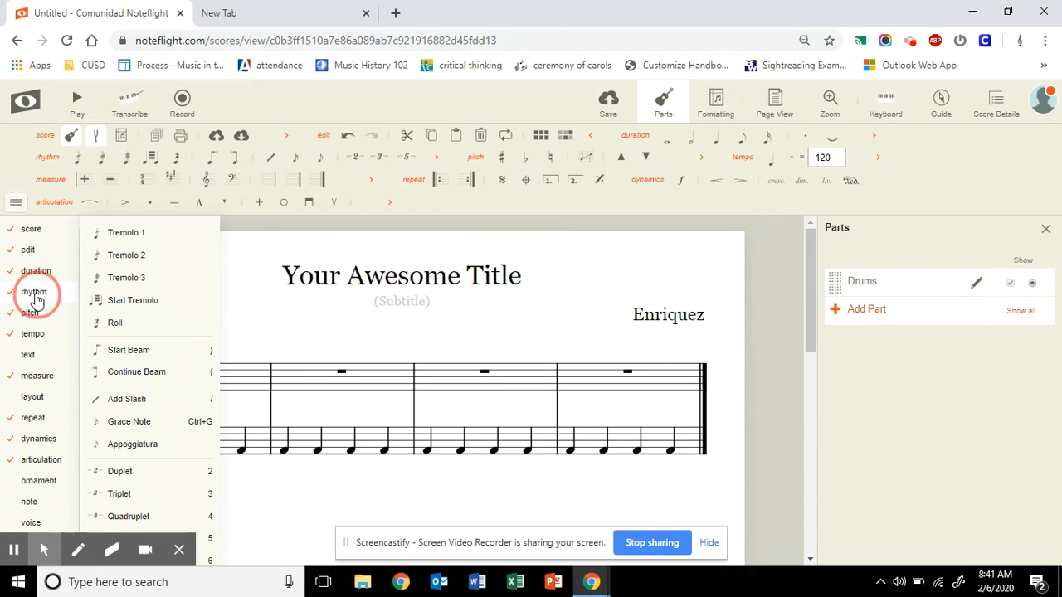
click(34, 294)
click(38, 249)
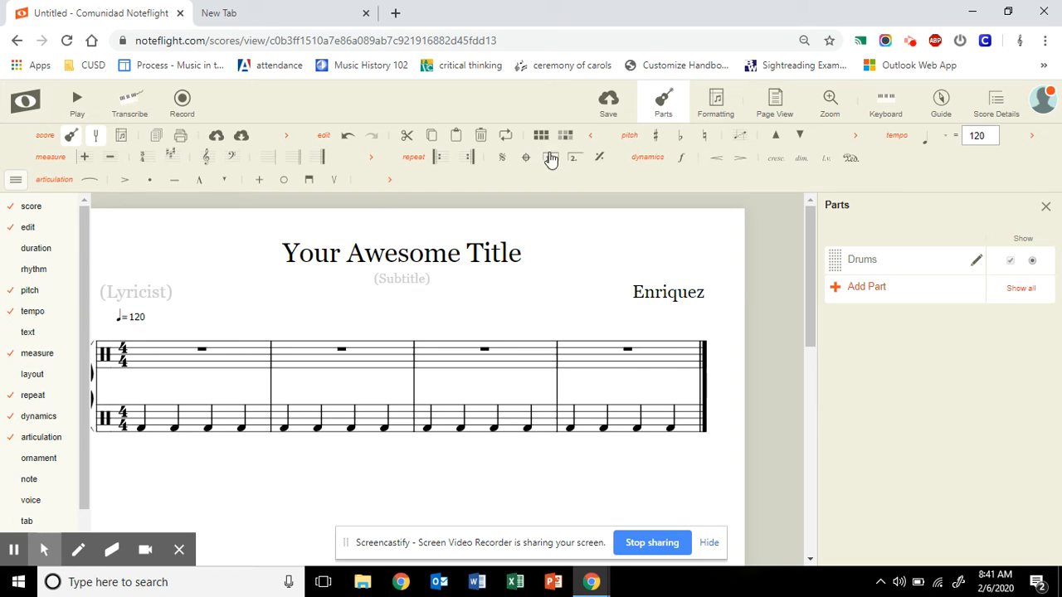
click(36, 250)
click(34, 274)
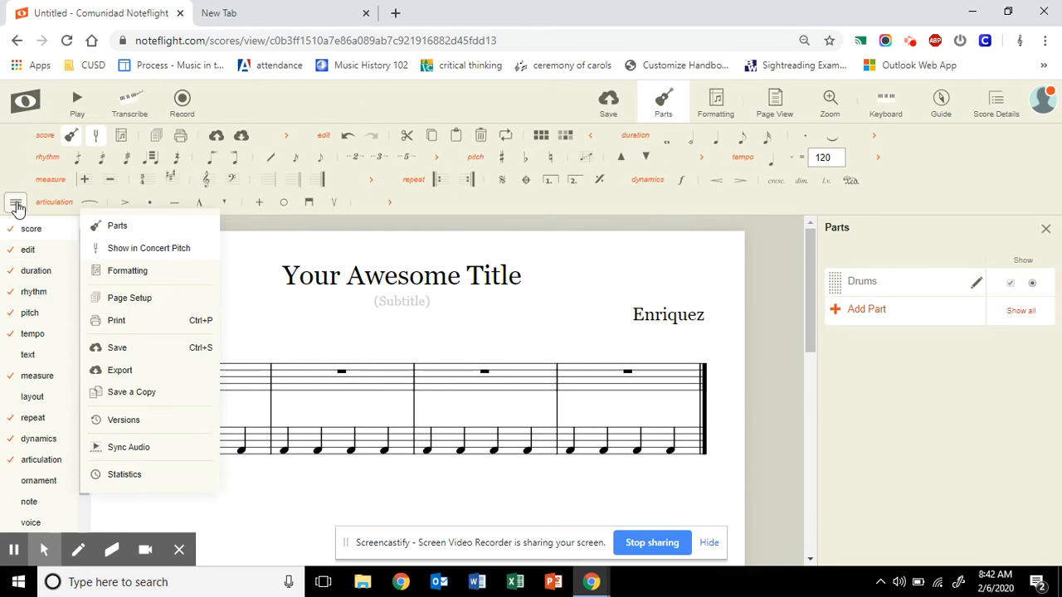
click(15, 204)
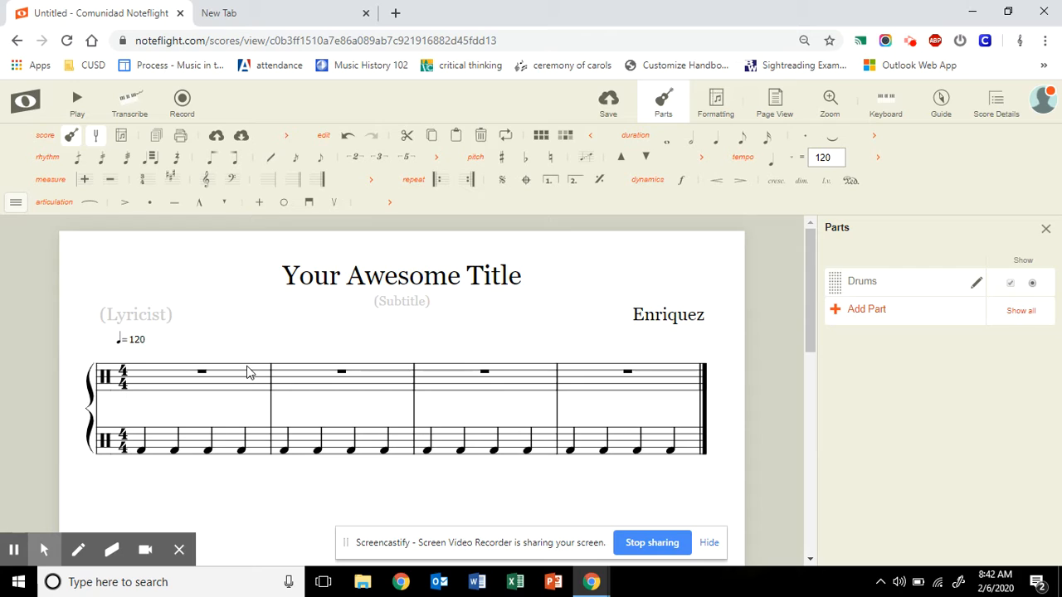
Enter a quarter note, two eighth notes and a quarter note in measure 1, in the lowest space of the upper staff
click(170, 388)
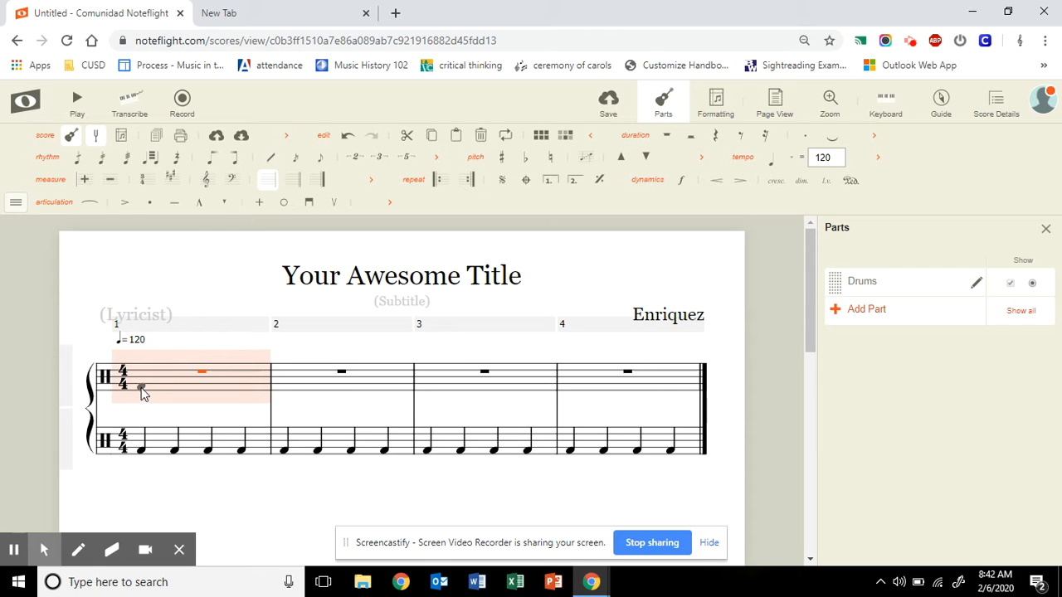
click(142, 389)
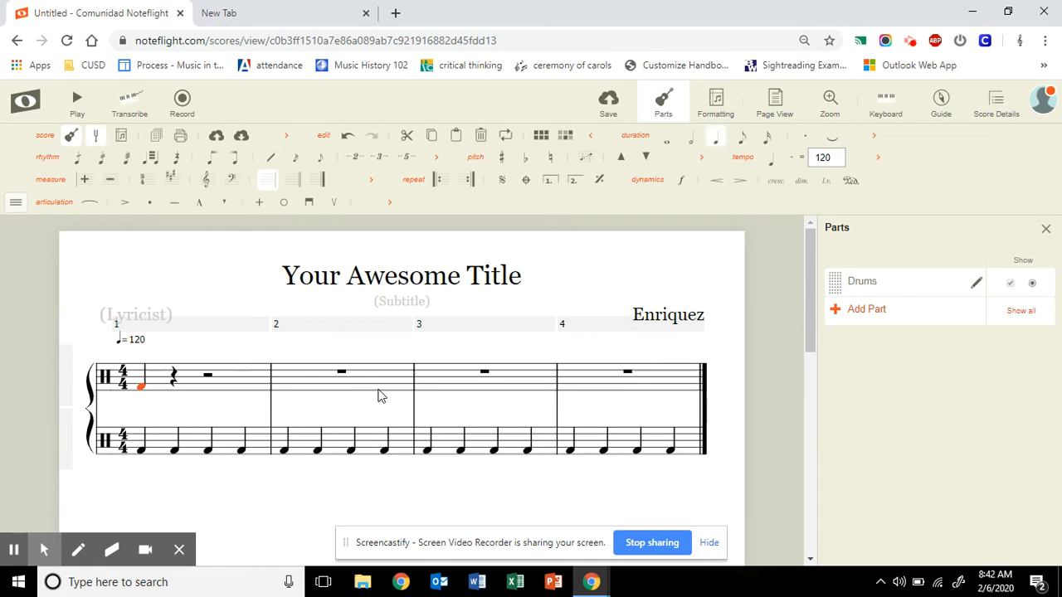
click(172, 389)
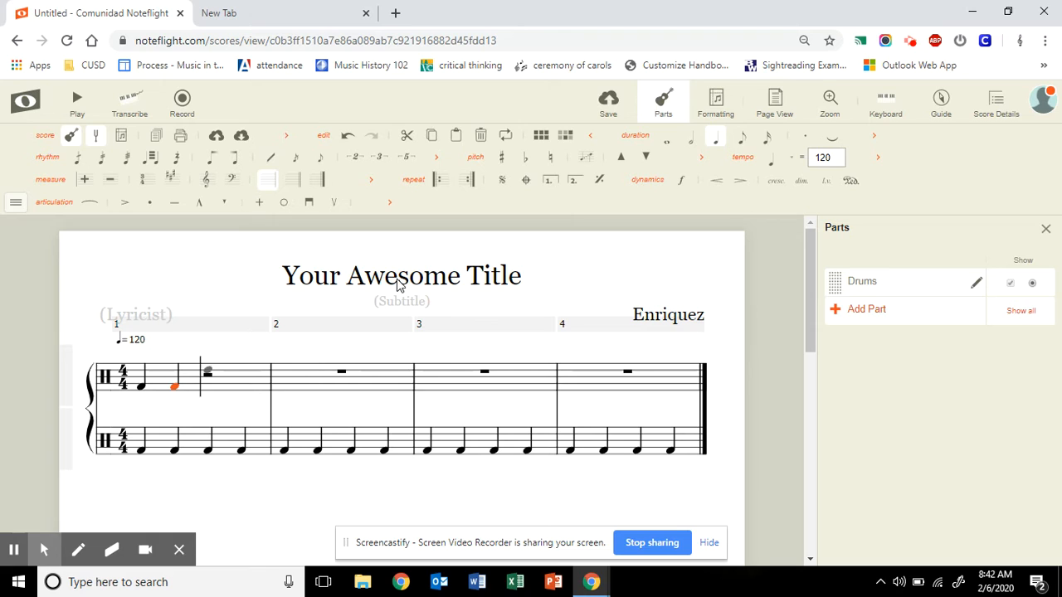
click(746, 139)
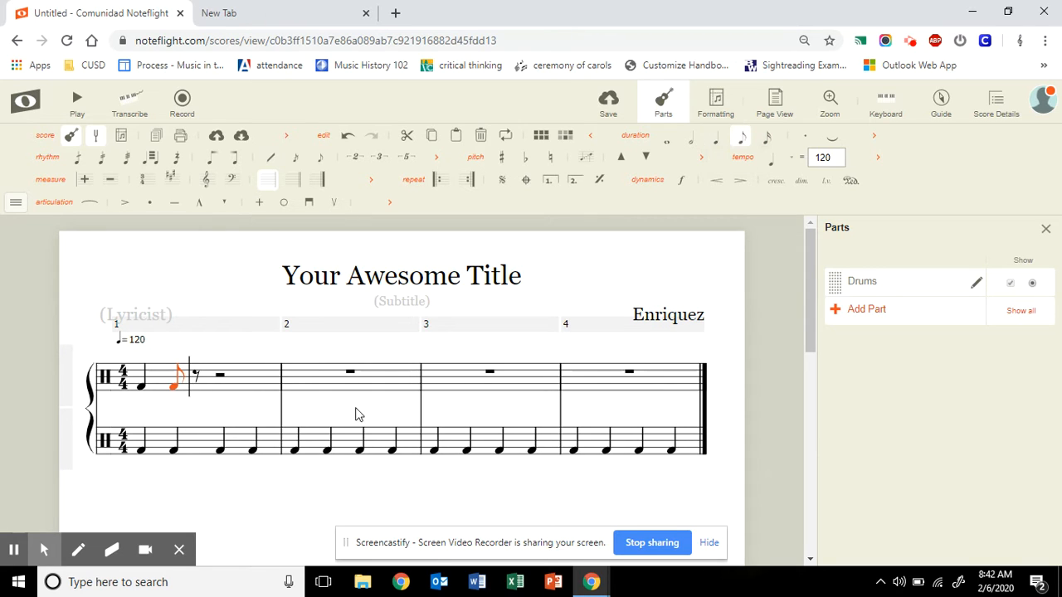
click(197, 387)
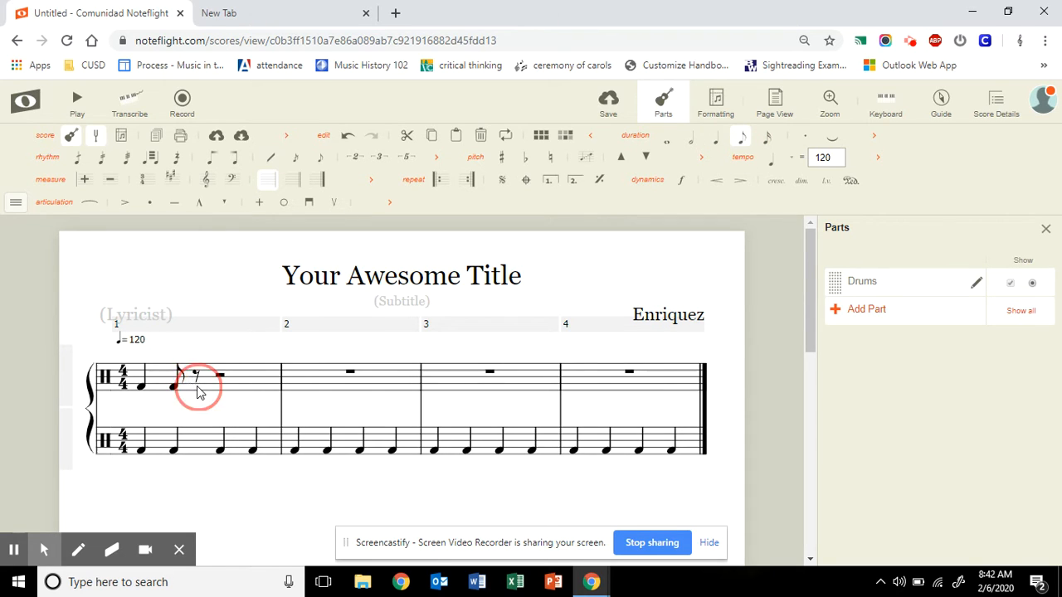
click(222, 385)
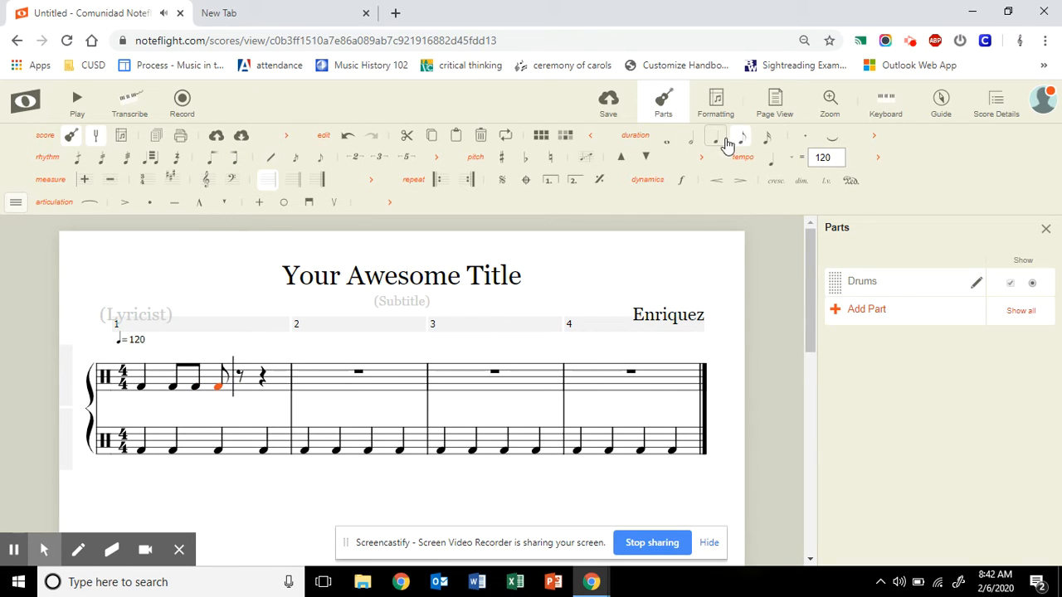
click(714, 140)
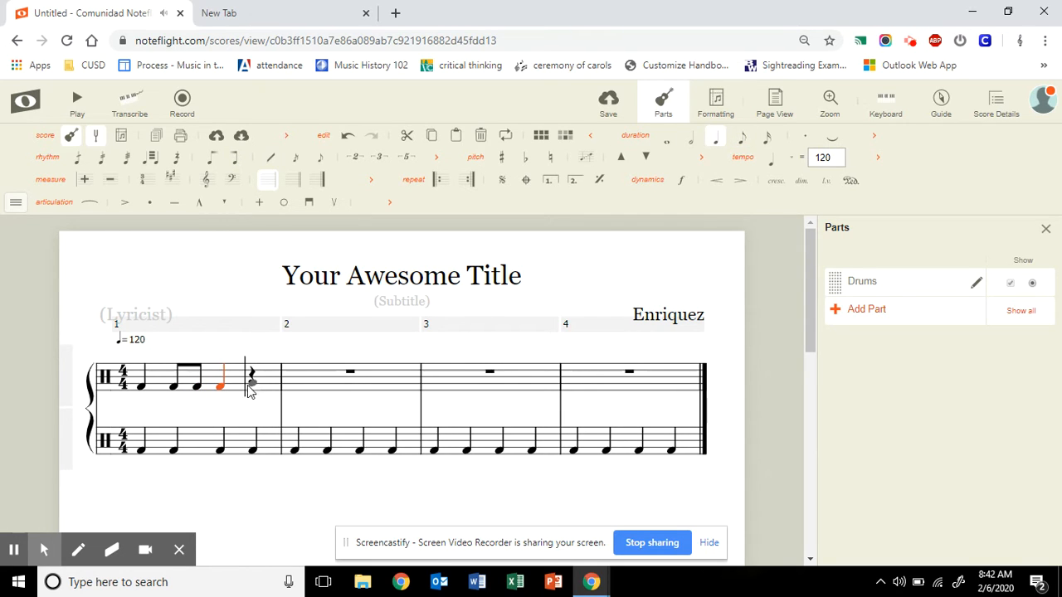
Fill measure 2 of the upper staff with a quarter note, a quarter rest and two eighth notes, leaving beat 4 as a rest
click(296, 391)
click(298, 386)
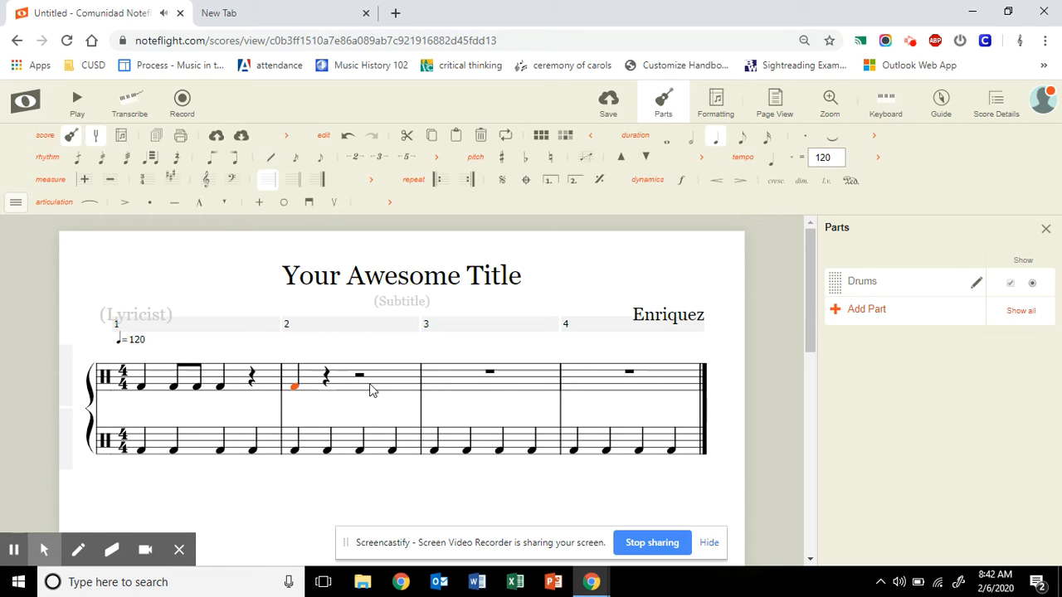
click(327, 379)
key(BackSpace)
key(Right)
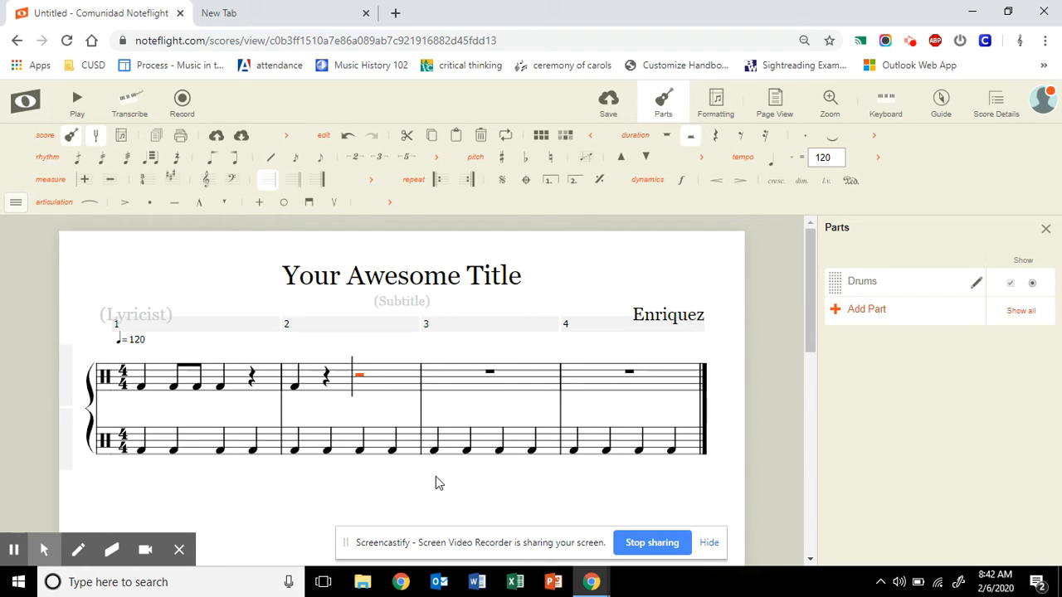
click(357, 388)
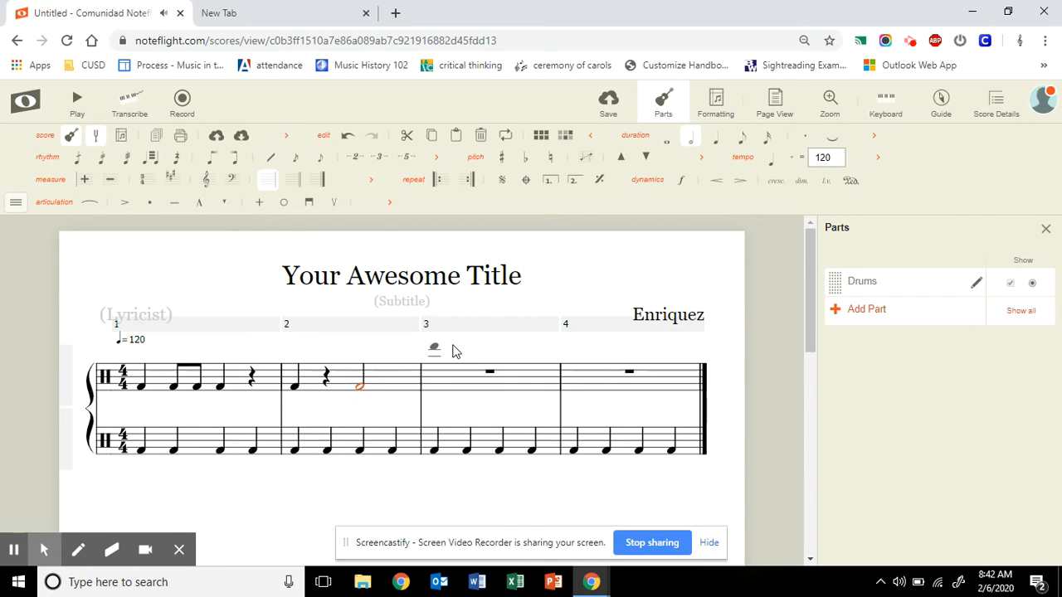
click(742, 136)
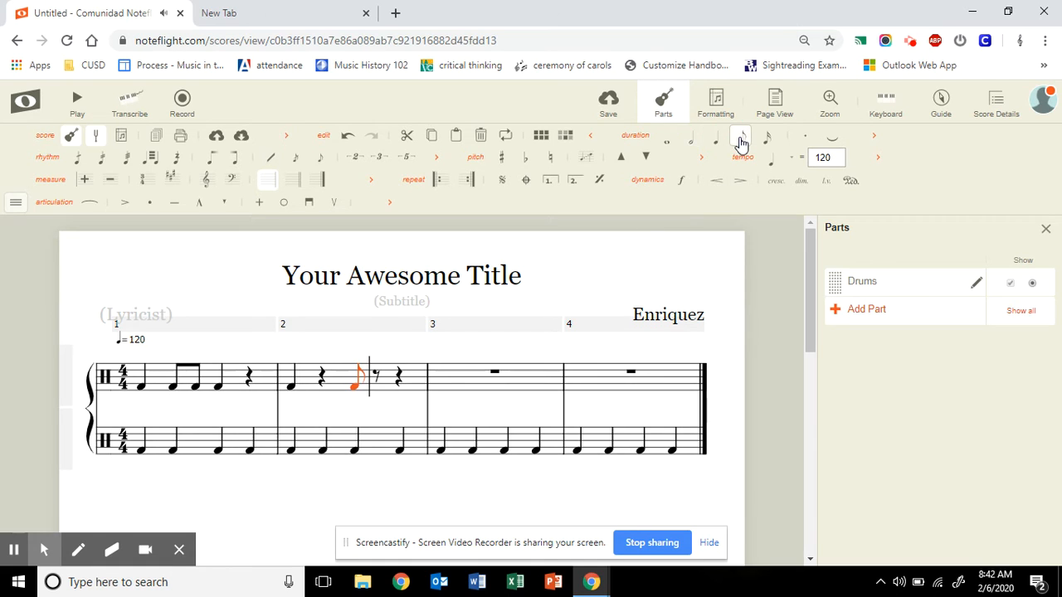
click(373, 390)
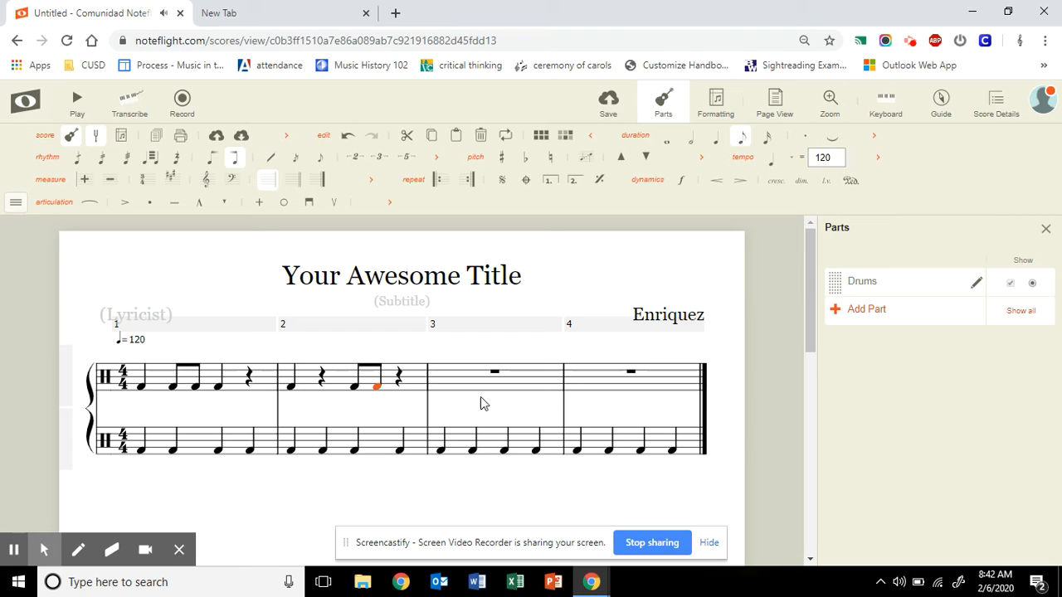
Enter four sixteenth notes on beat 1 and a quarter note on beat 2 of measure 3 in the upper staff
click(442, 389)
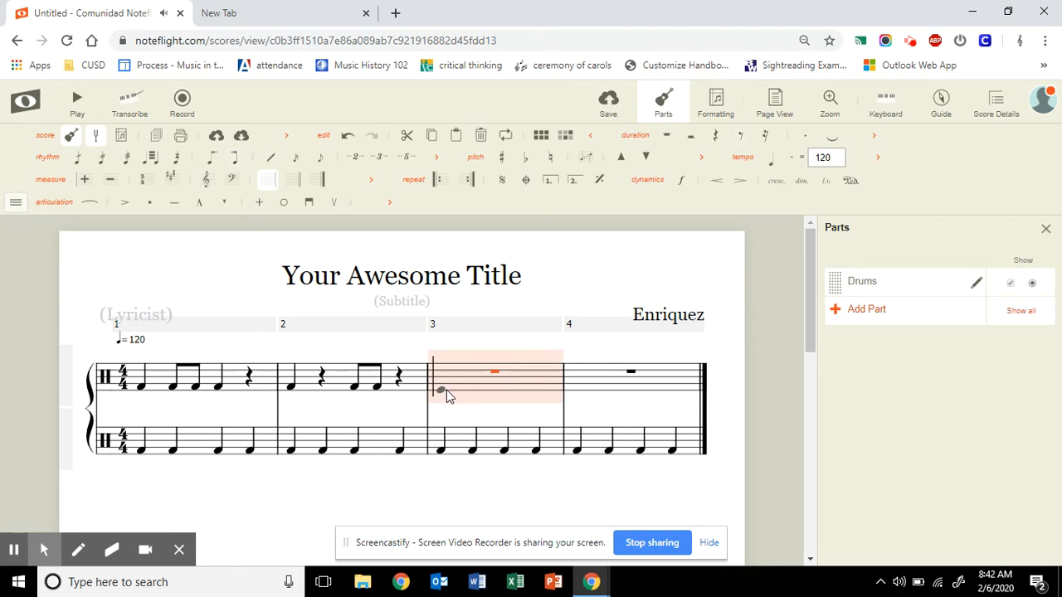
click(446, 389)
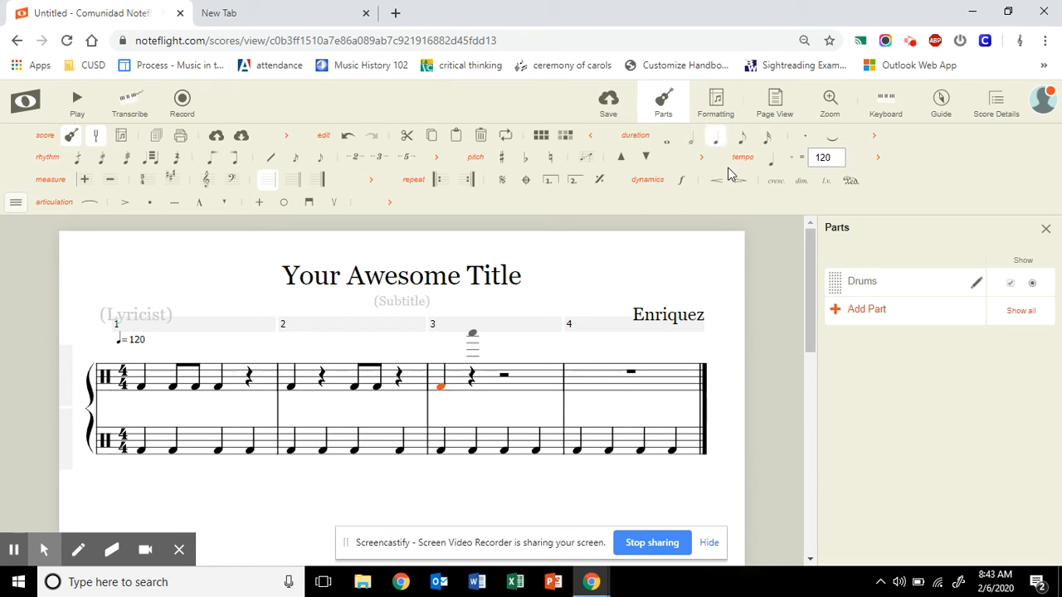
click(766, 148)
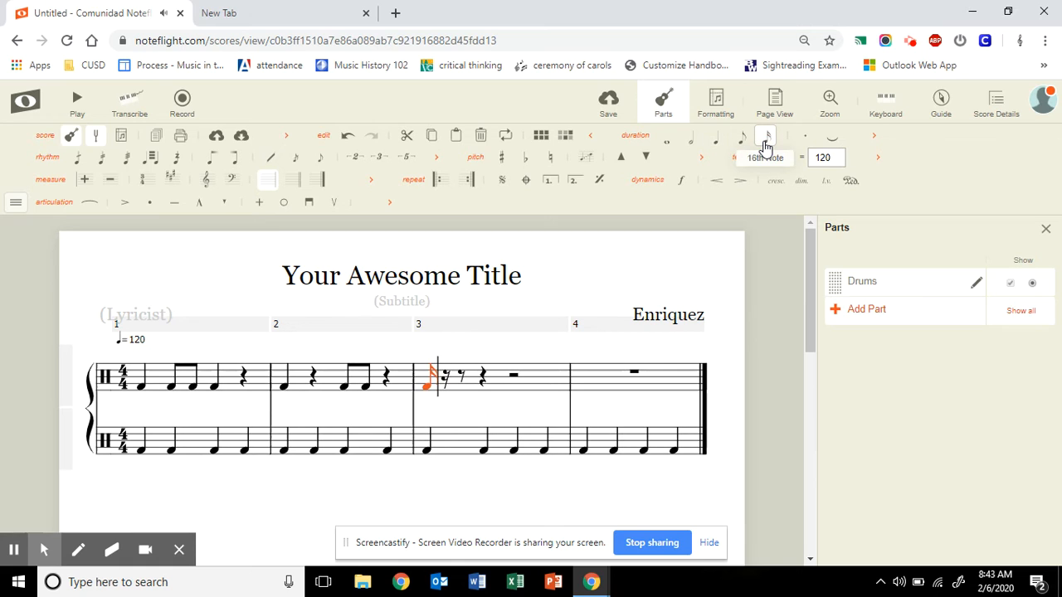
key(f)
key(f)
key(Right)
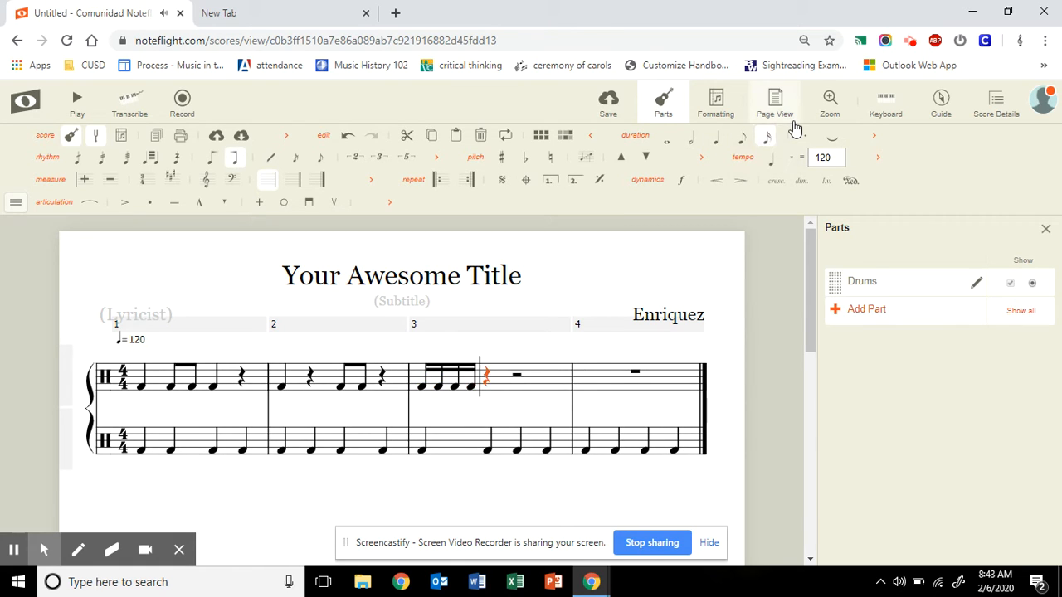
key(f)
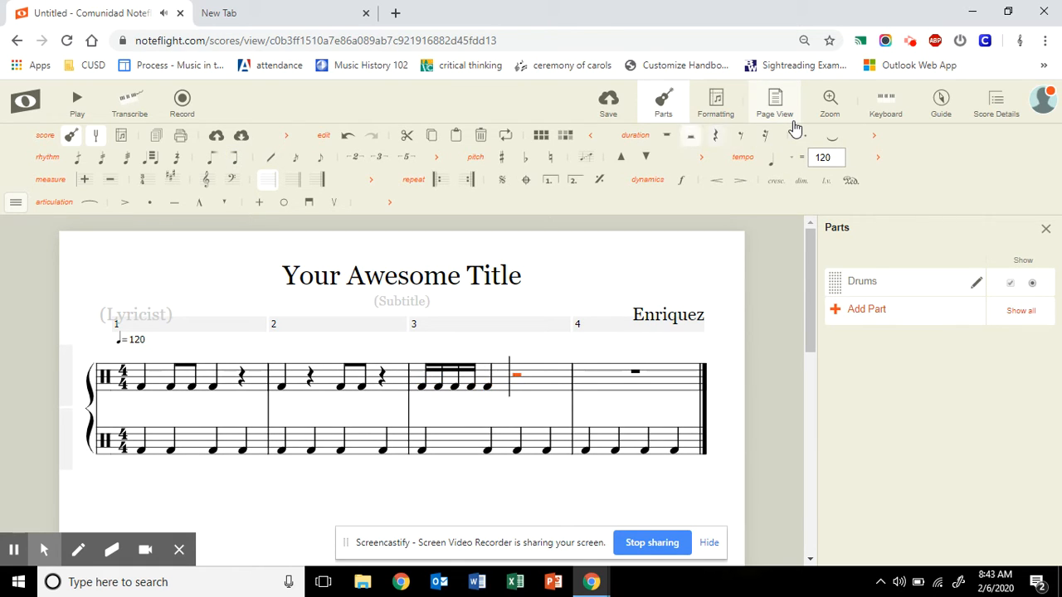
Complete measure 3 of the upper staff with two eighth notes on beat 3 and a quarter note on beat 4
key(f)
click(719, 141)
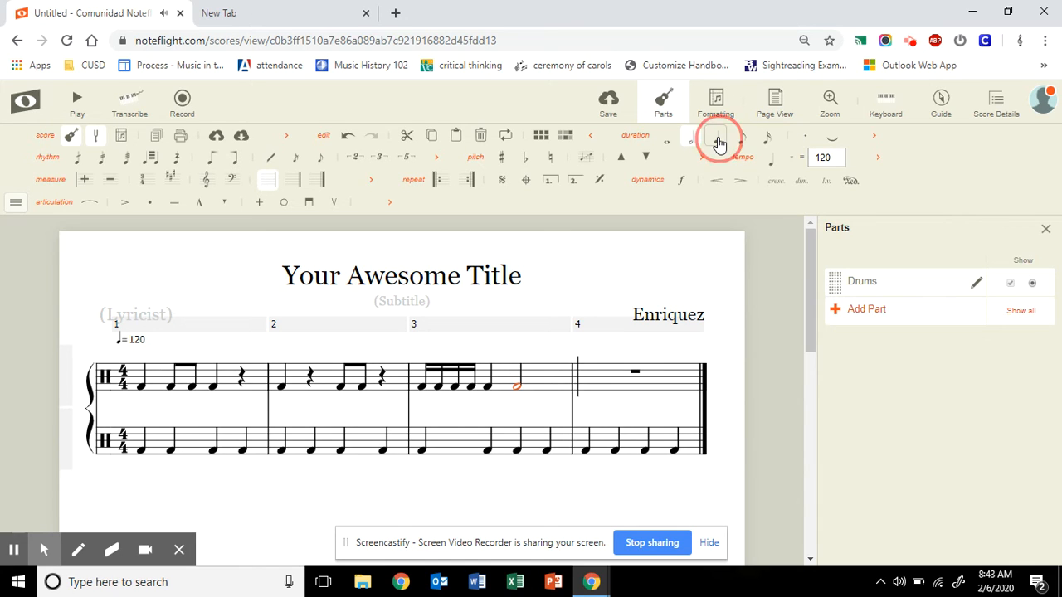
key(f)
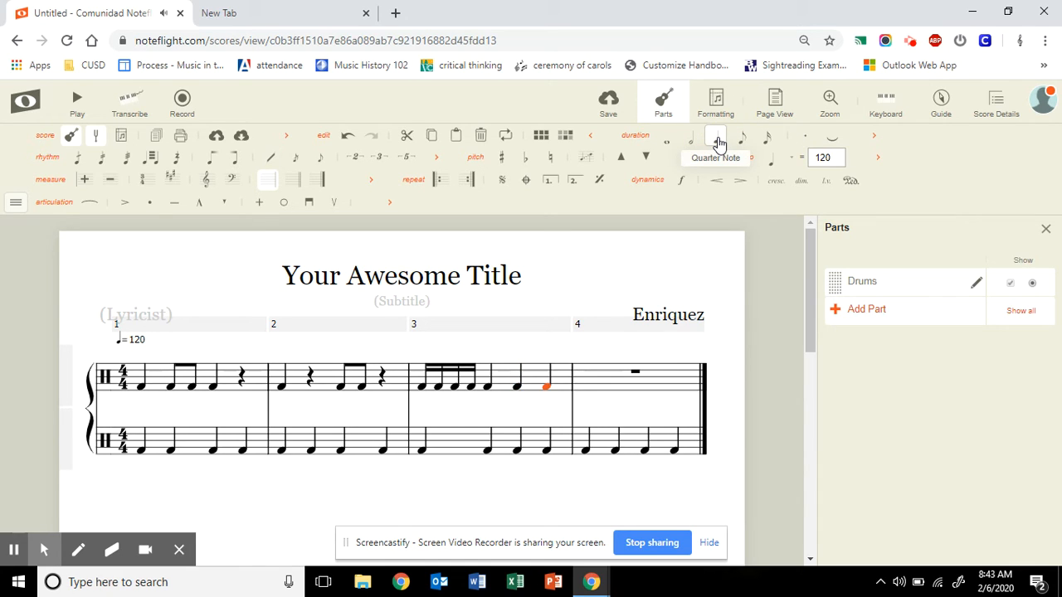
key(Left)
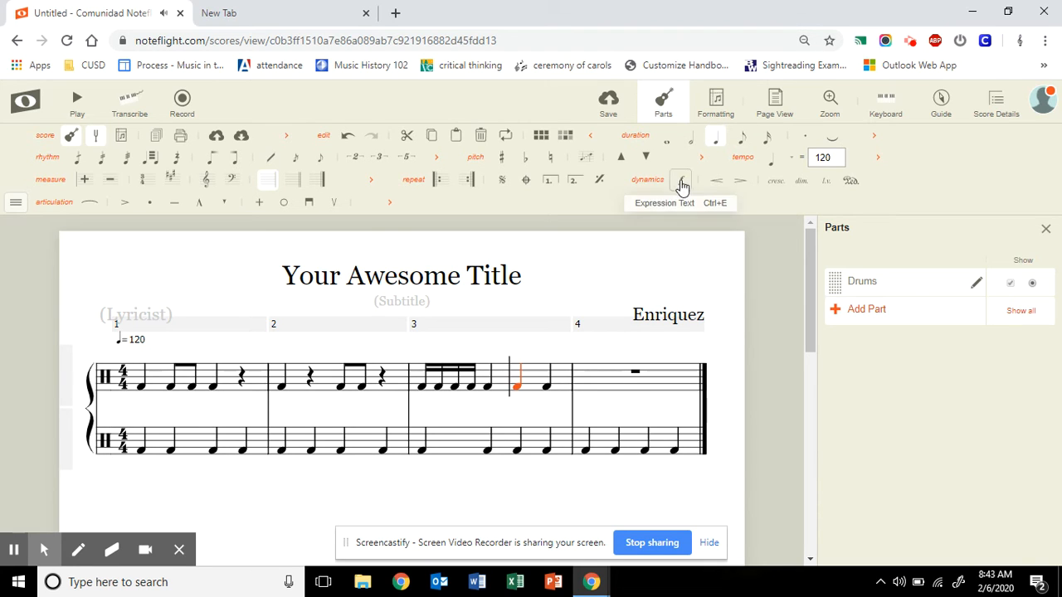
click(741, 143)
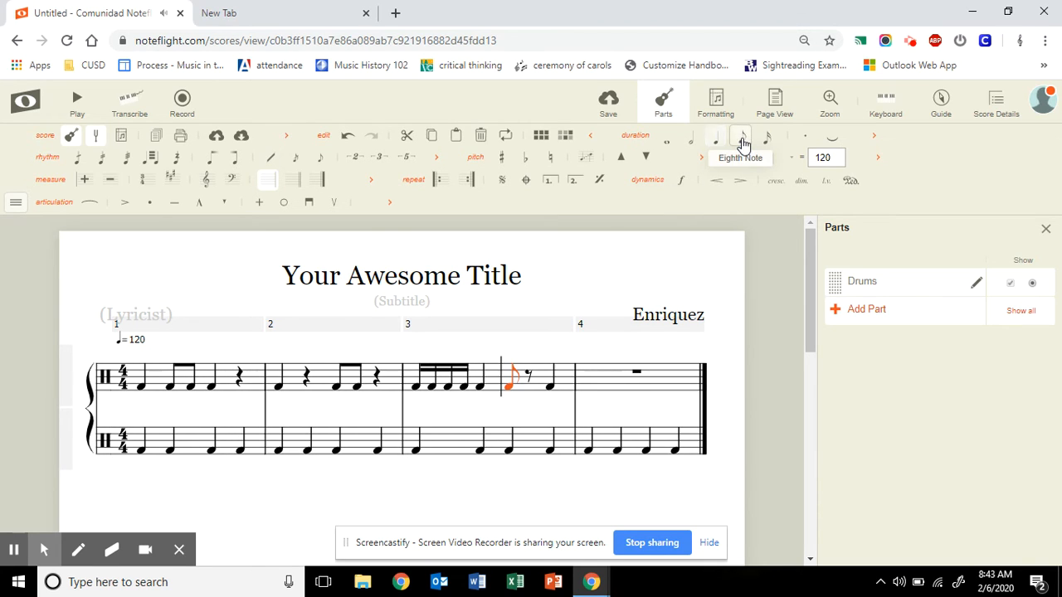
click(532, 395)
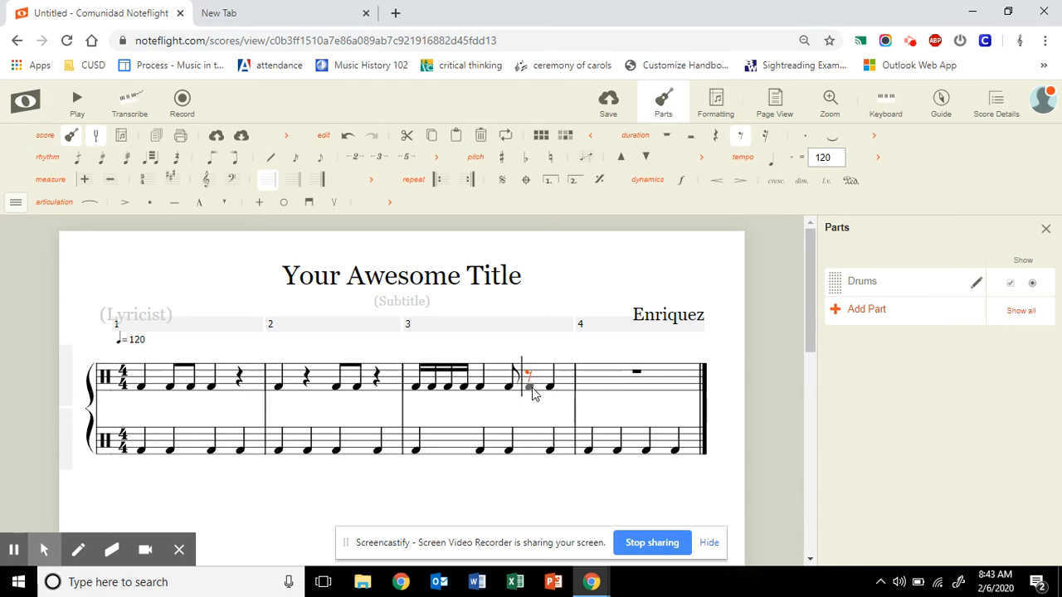
click(532, 382)
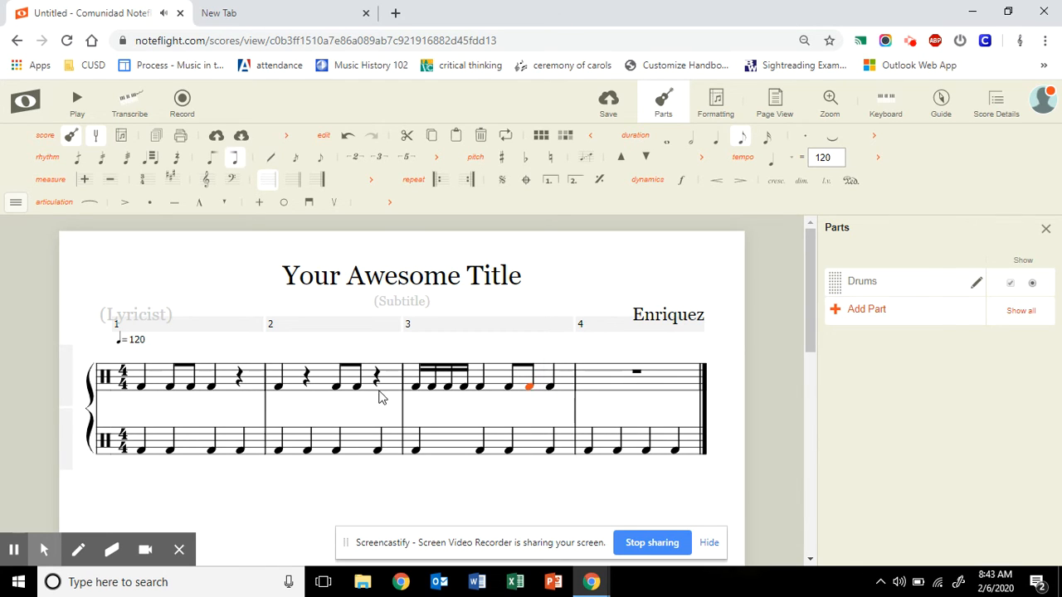
Enter quarter notes on beats 1 and 2 of measure 4 in the upper staff
click(605, 382)
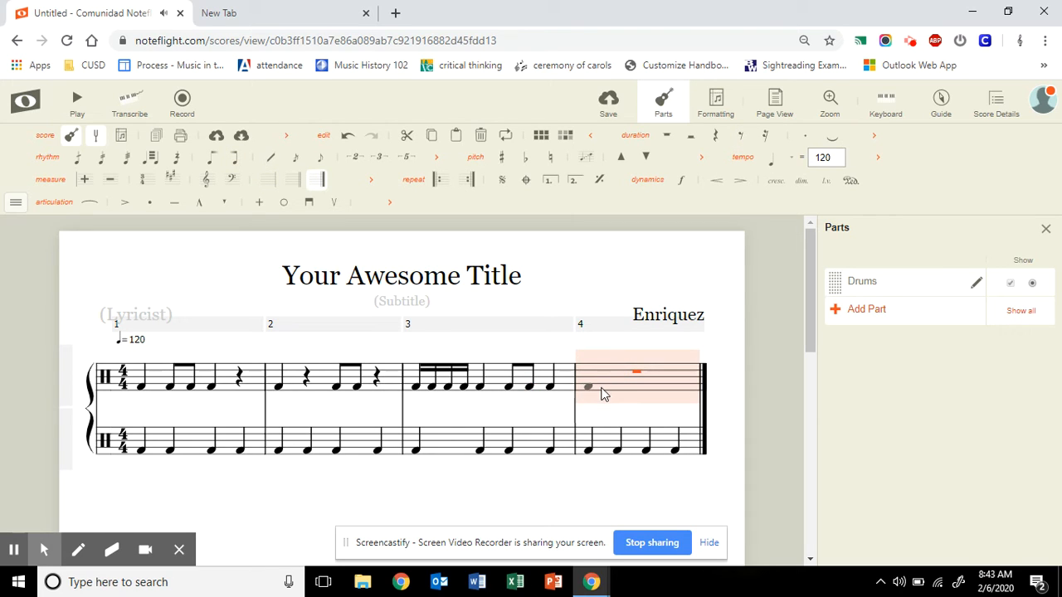
click(603, 394)
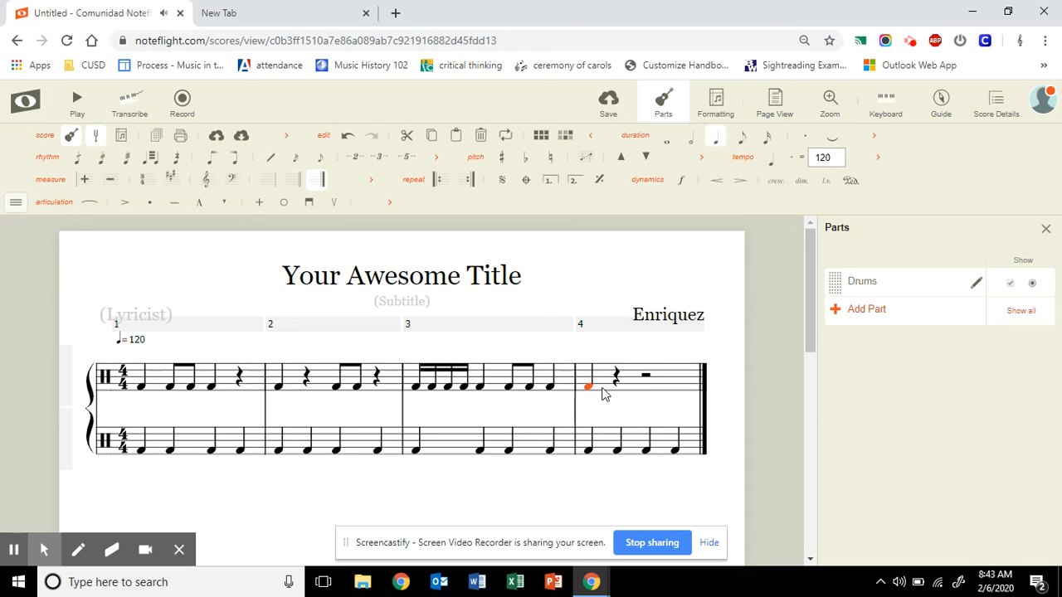
key(r)
key(Right)
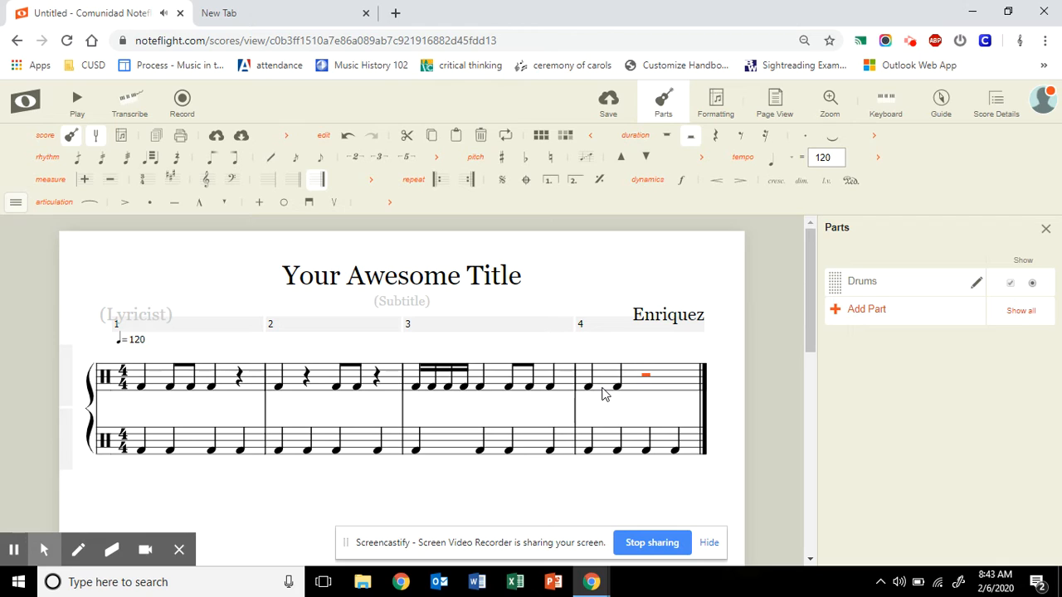
click(603, 394)
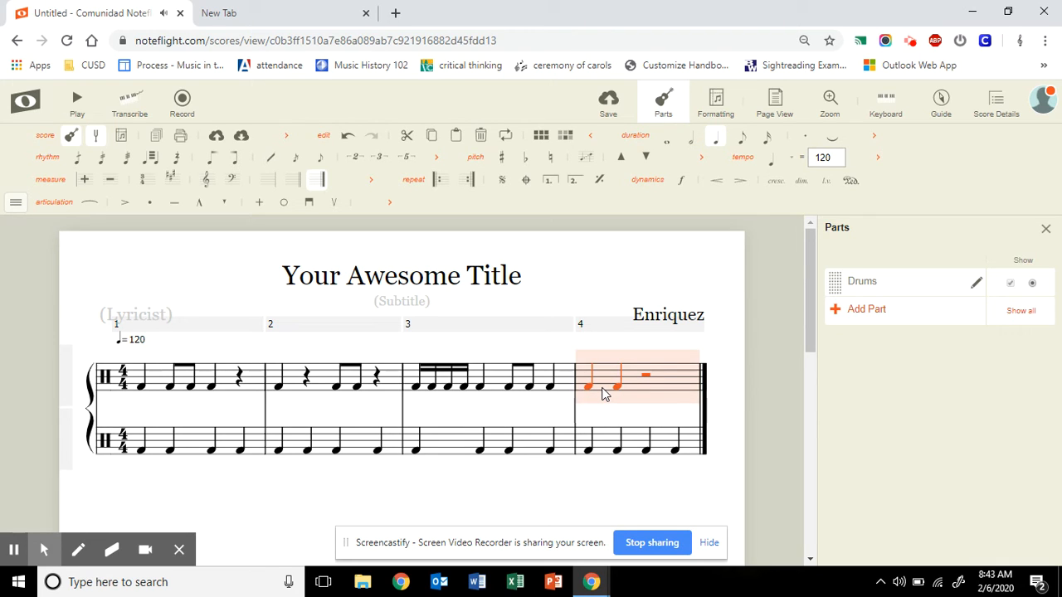
click(603, 394)
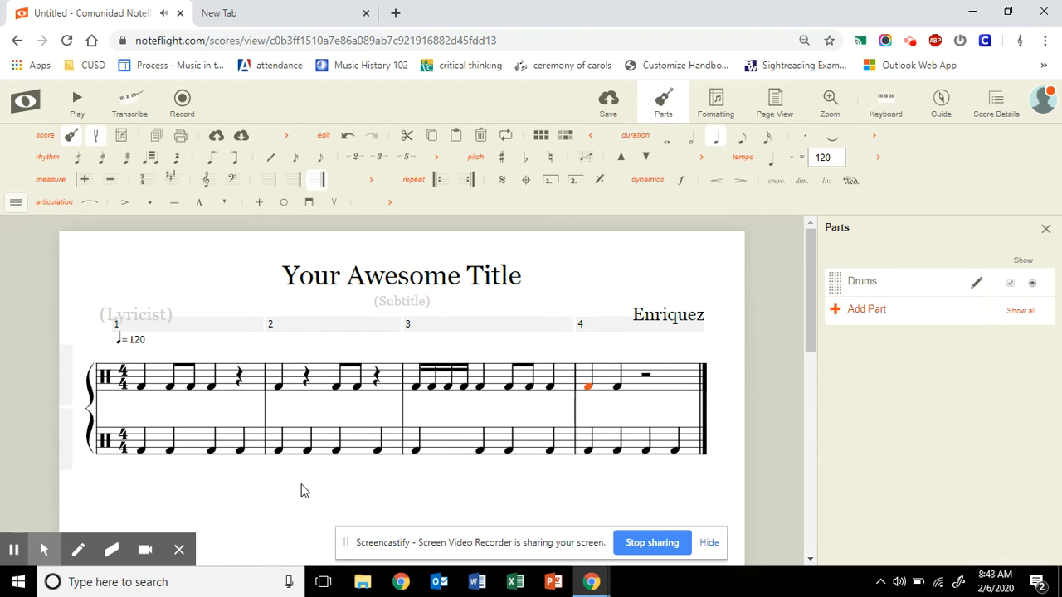
Complete measure 4 of the upper staff with four eighth notes on beats 3 and 4
click(651, 395)
click(647, 388)
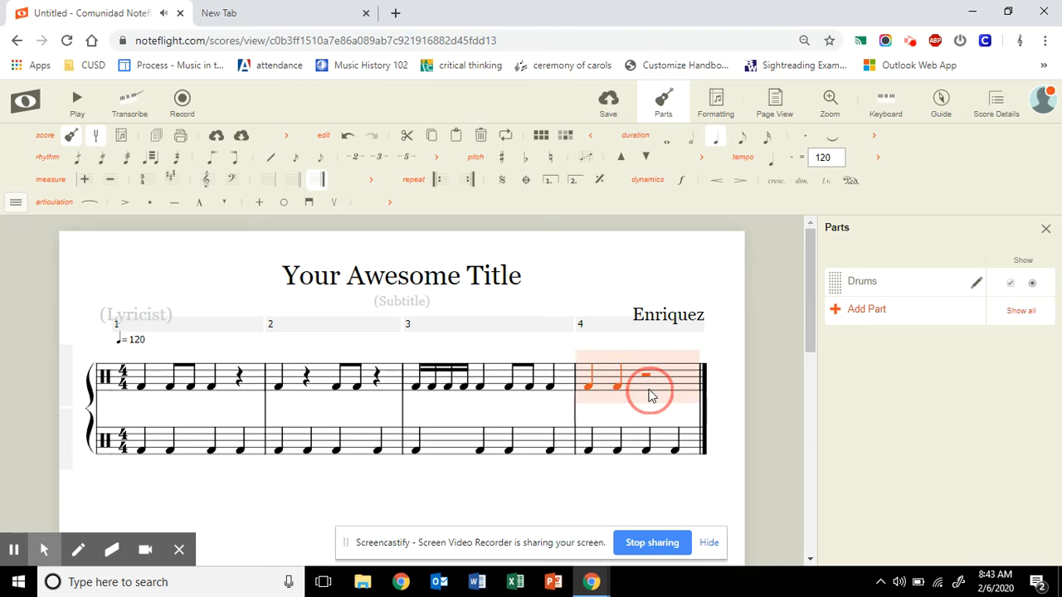
click(649, 381)
click(646, 384)
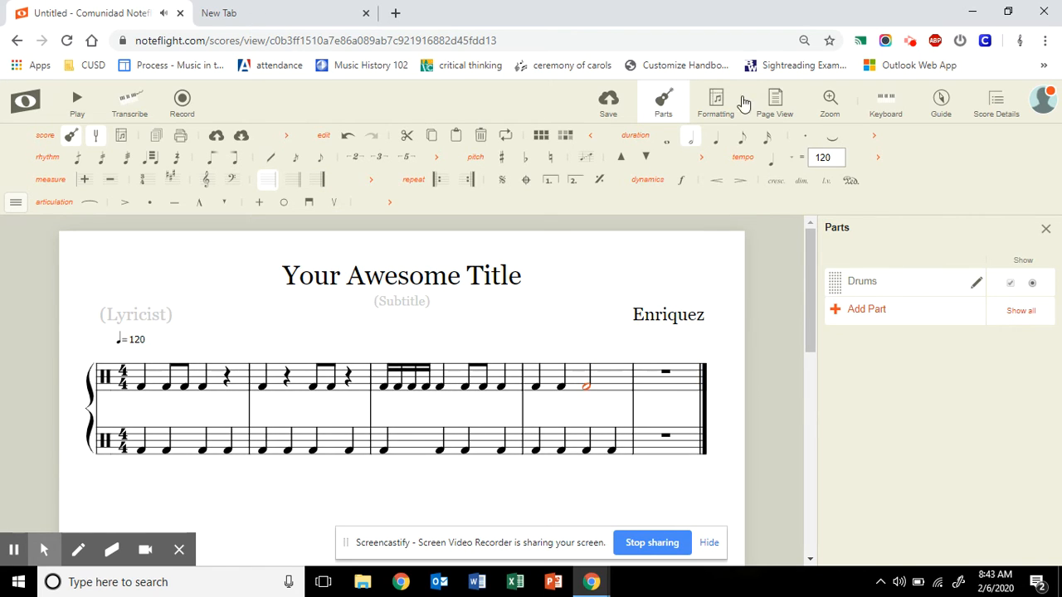
click(744, 137)
key(f)
key(f)
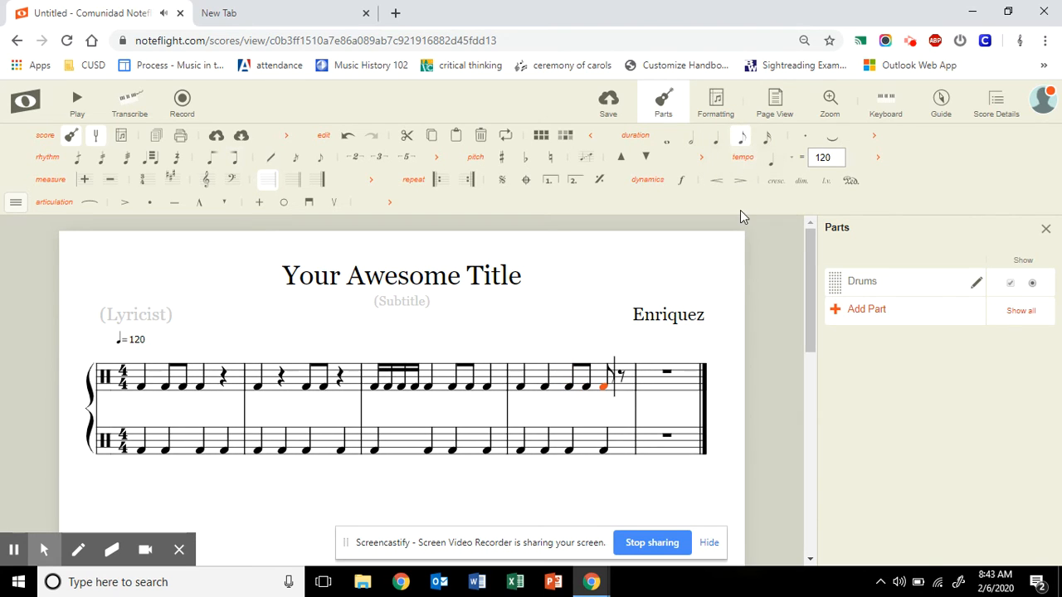
key(f)
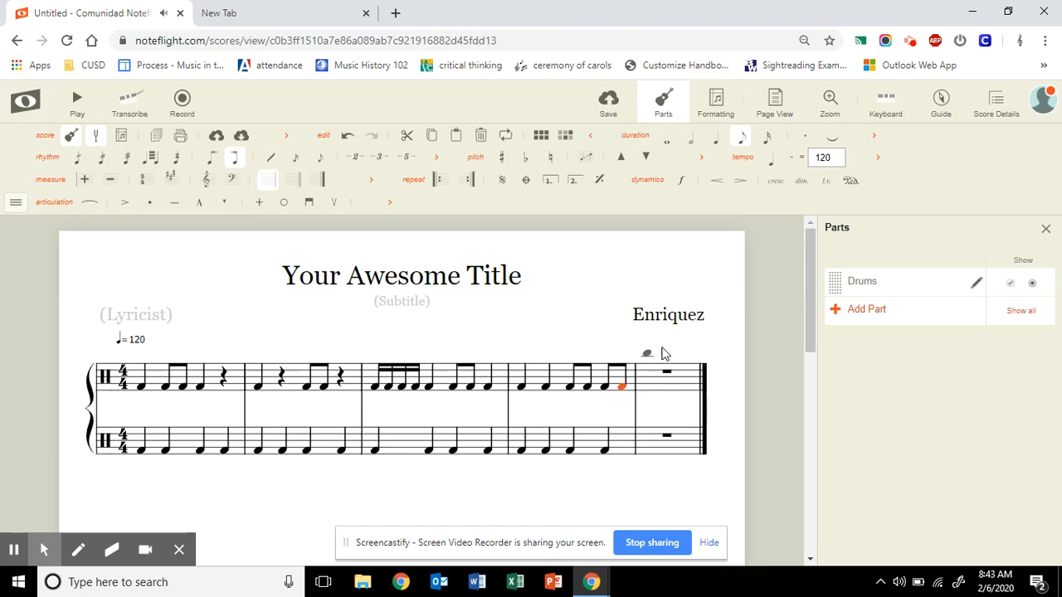
Delete the empty fifth measure so the score ends after measure 4
click(564, 278)
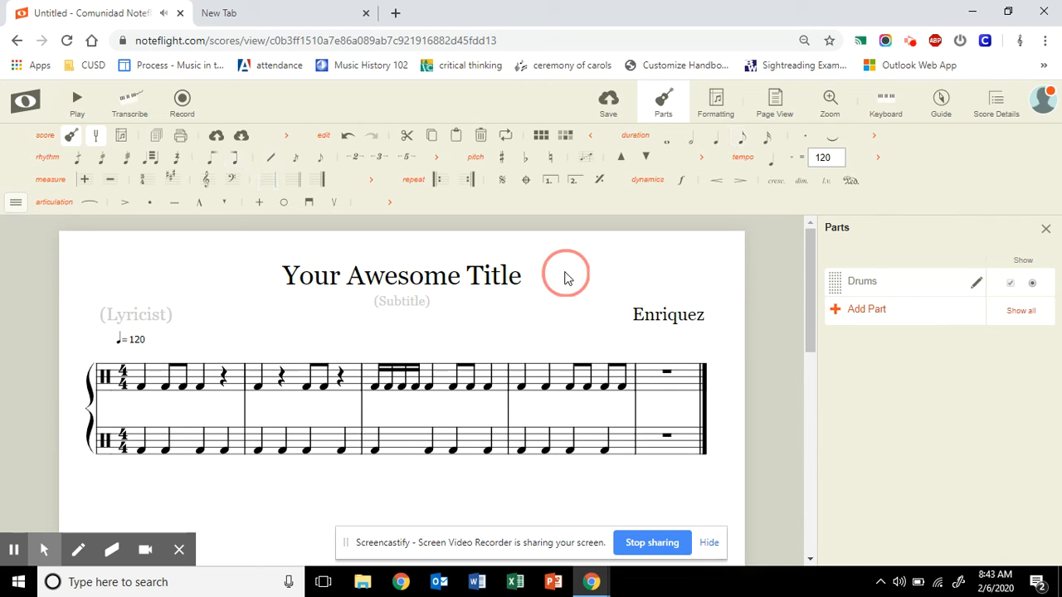
click(660, 346)
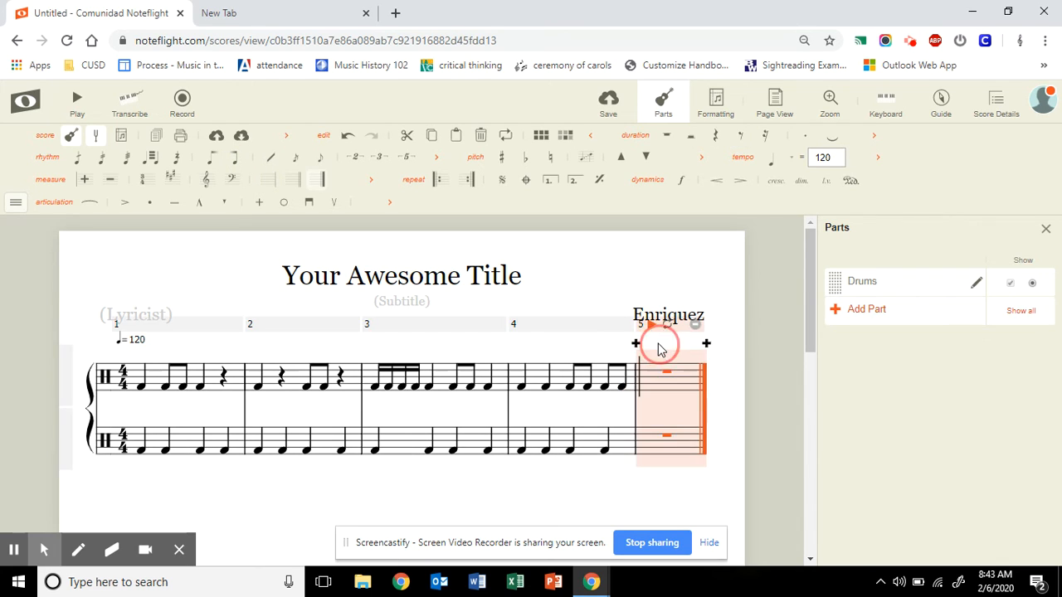
click(697, 328)
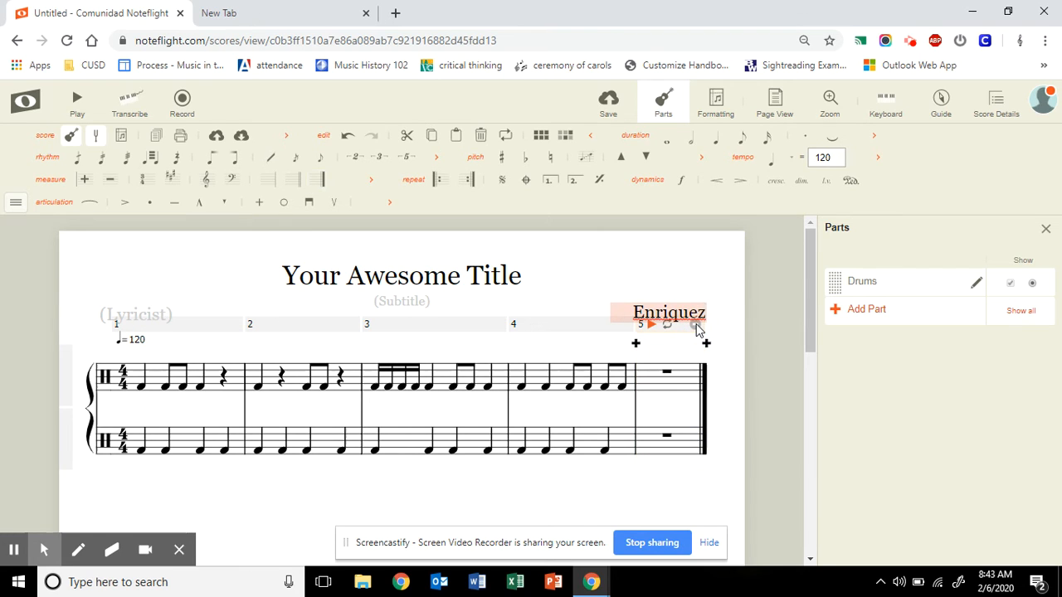
click(696, 325)
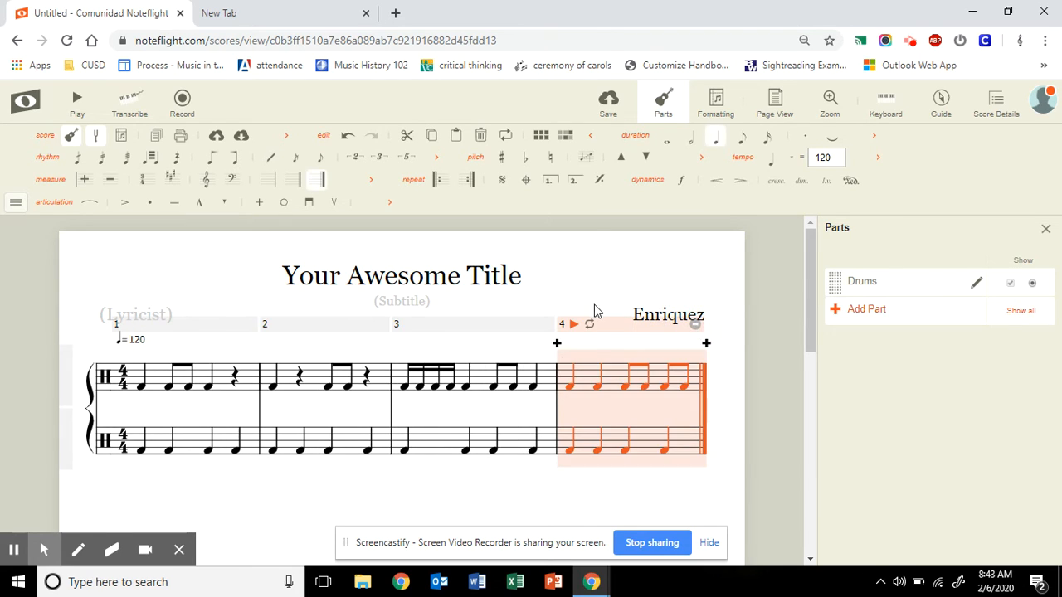
click(589, 274)
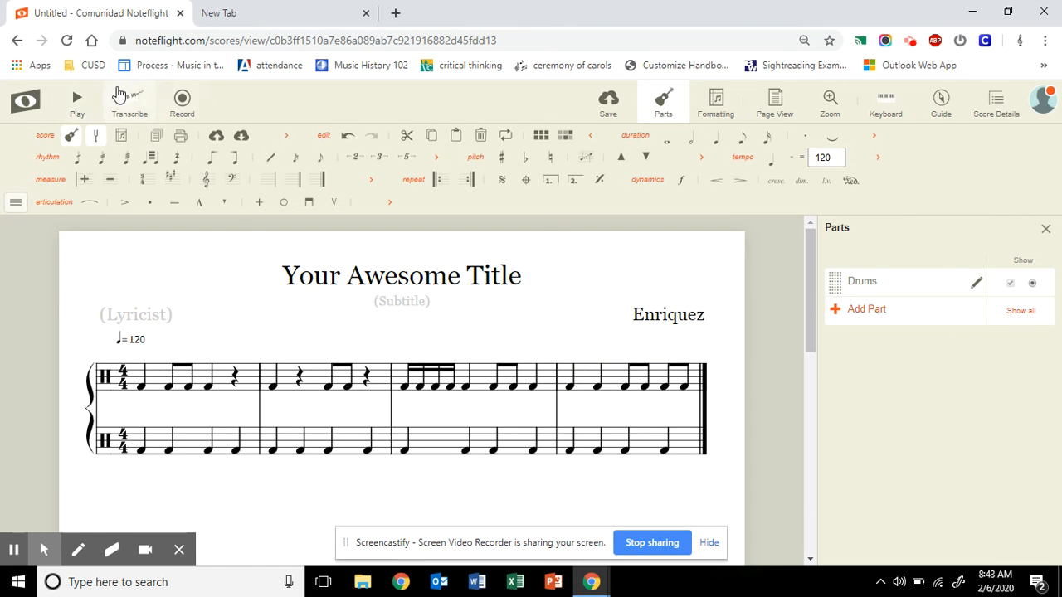
Play back the four-measure rhythm and save the score
click(77, 101)
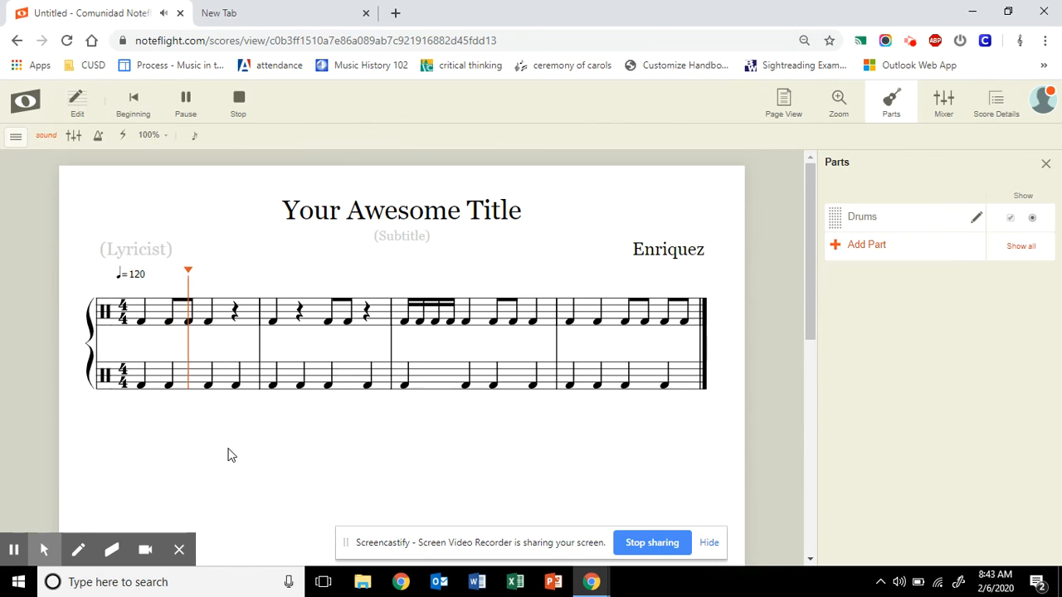
click(229, 449)
click(231, 443)
click(232, 443)
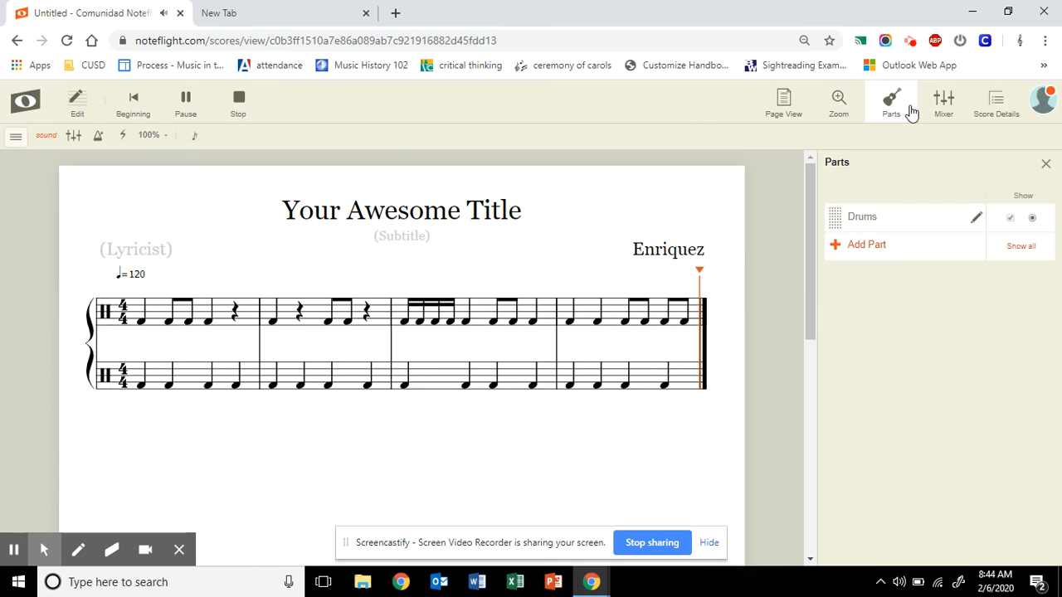
click(1048, 163)
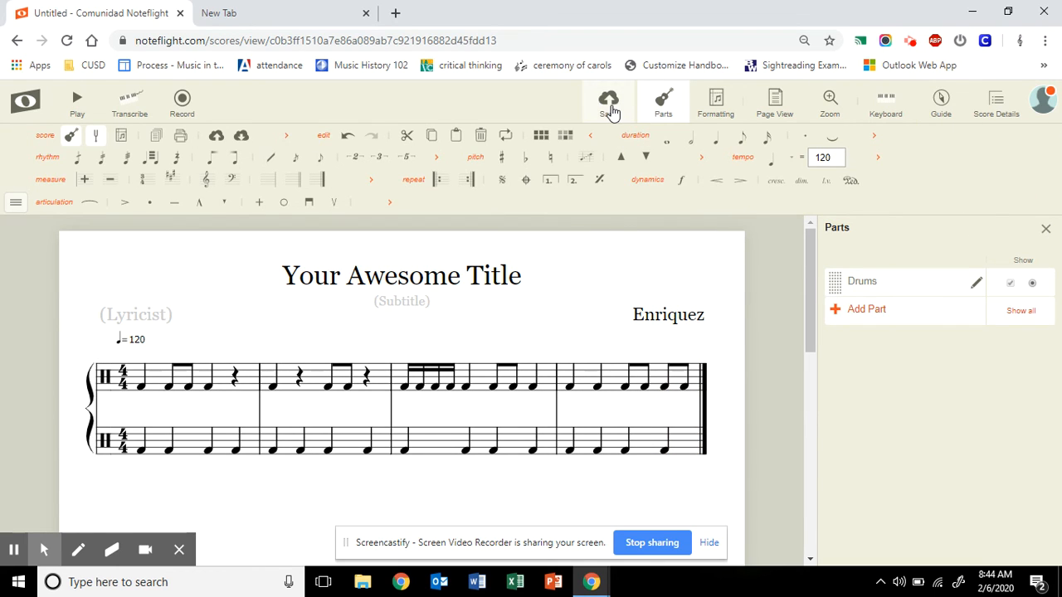
click(611, 109)
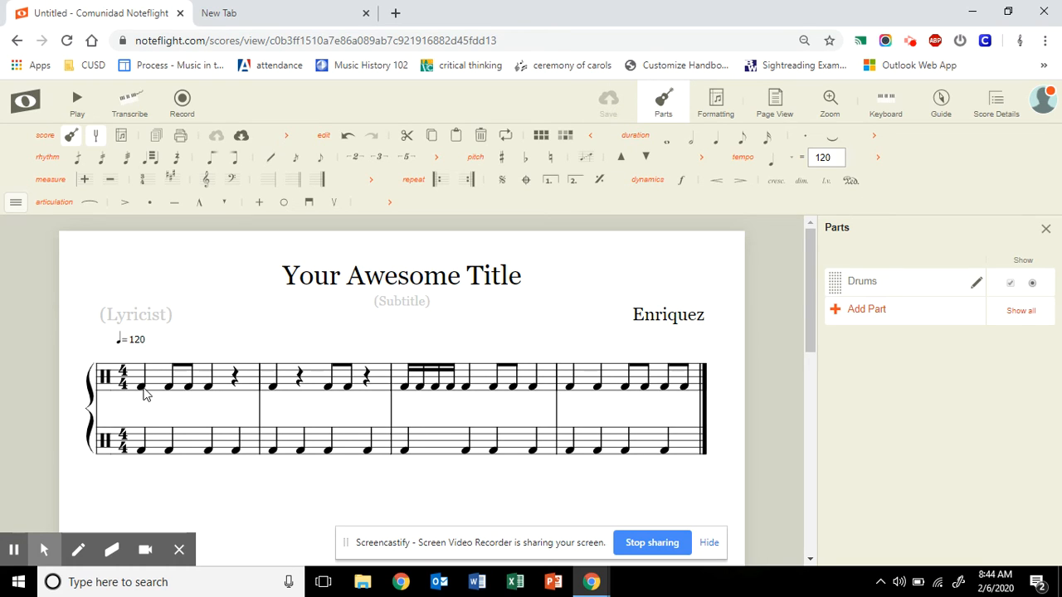
Raise all notes of the upper staff together to the middle staff line
click(106, 375)
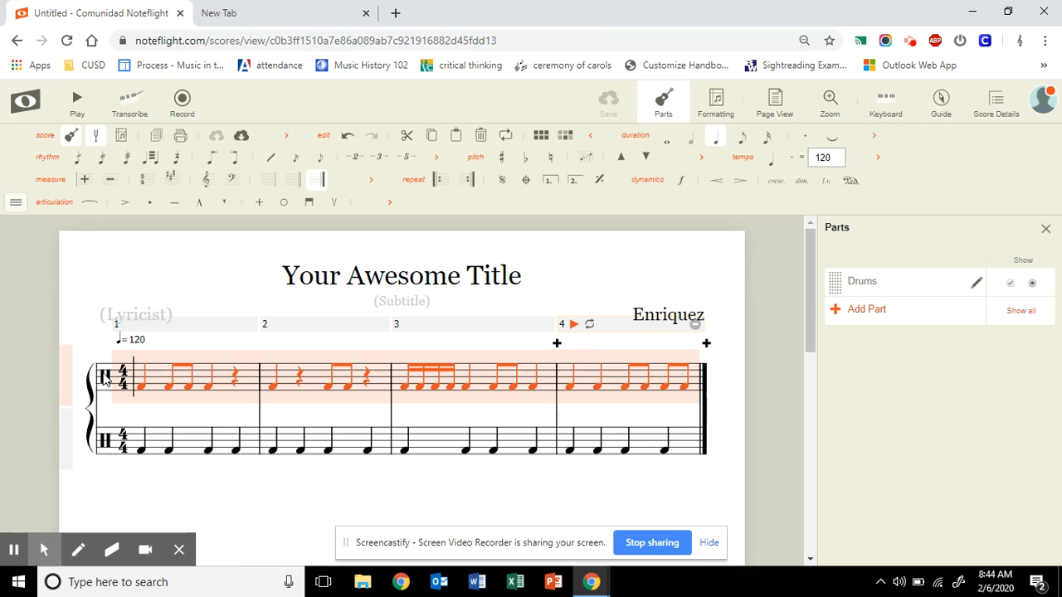
key(Up)
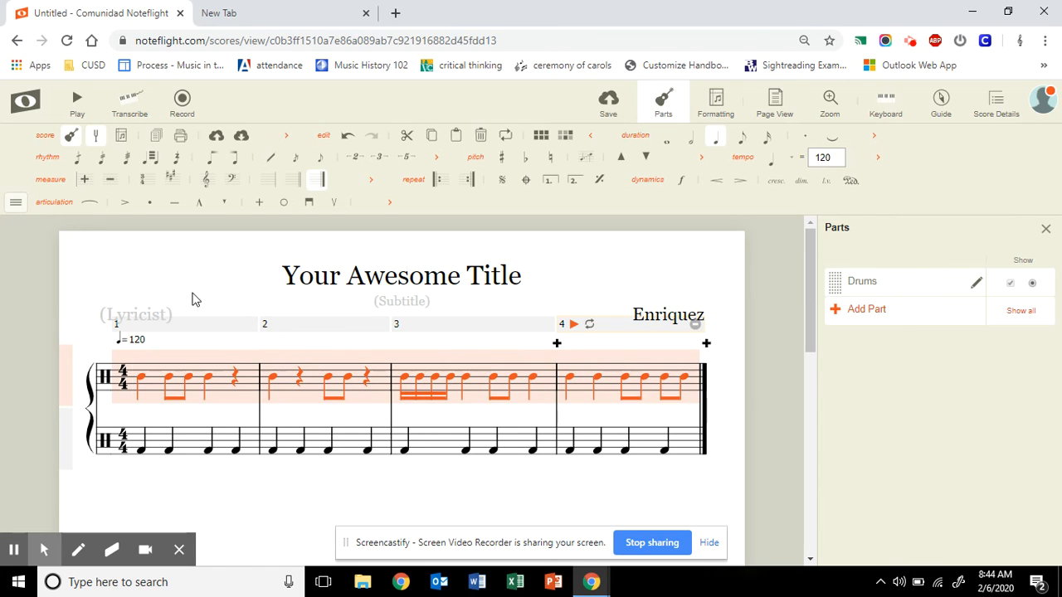
click(214, 276)
Raise the second eighth note of the pairs in measures 1 and 2 of the upper staff to the fourth line
click(188, 378)
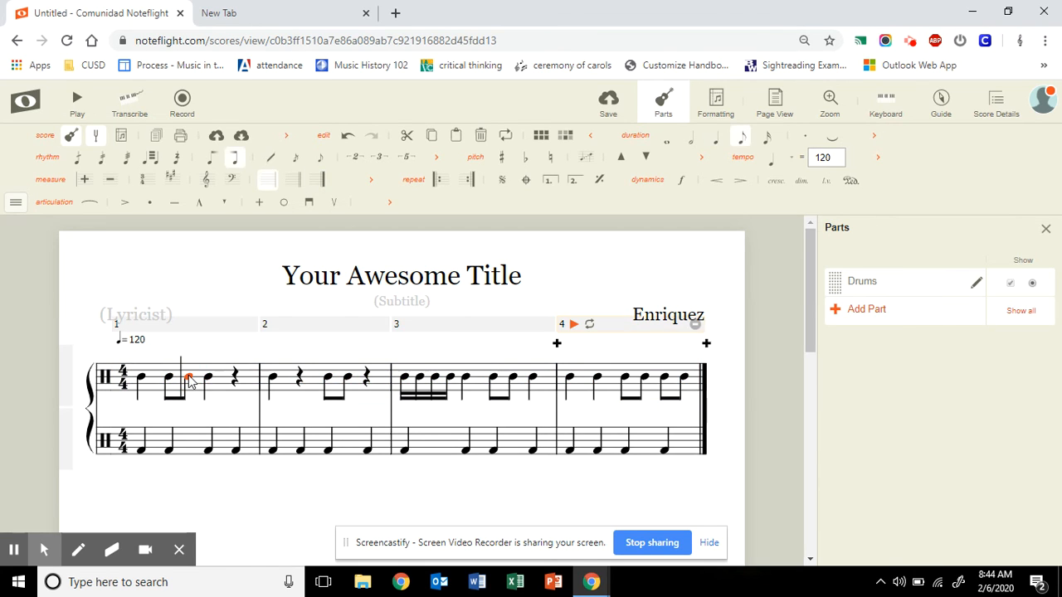
key(Right)
key(Right)
key(Right)
key(Right)
key(Right)
key(Right)
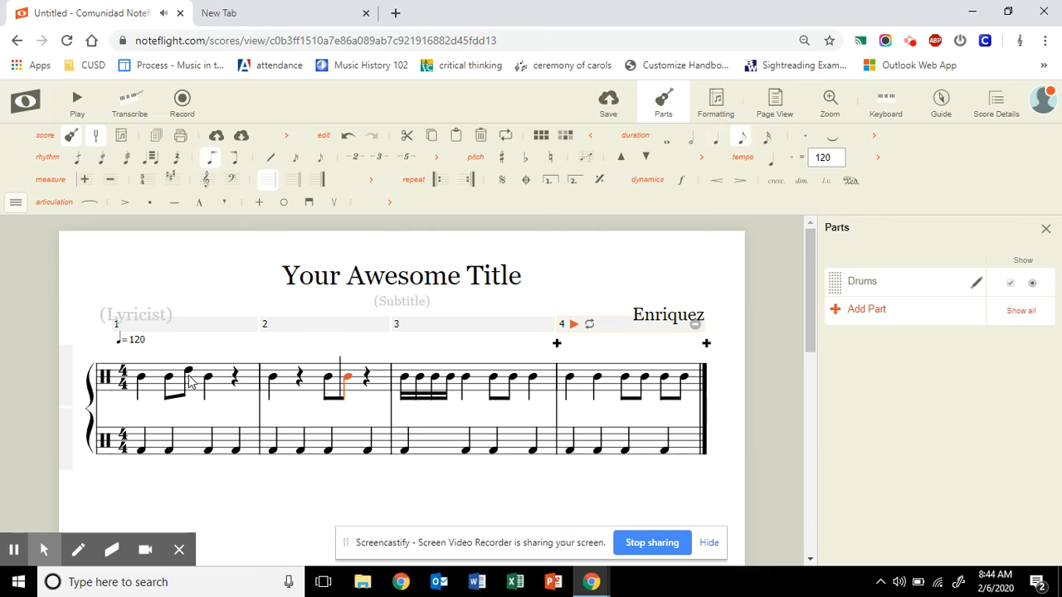
key(Up)
Lower the second and fourth sixteenth notes of measure 3 in the upper staff to the second line
key(Right)
key(Right)
key(Right)
key(Down)
key(Down)
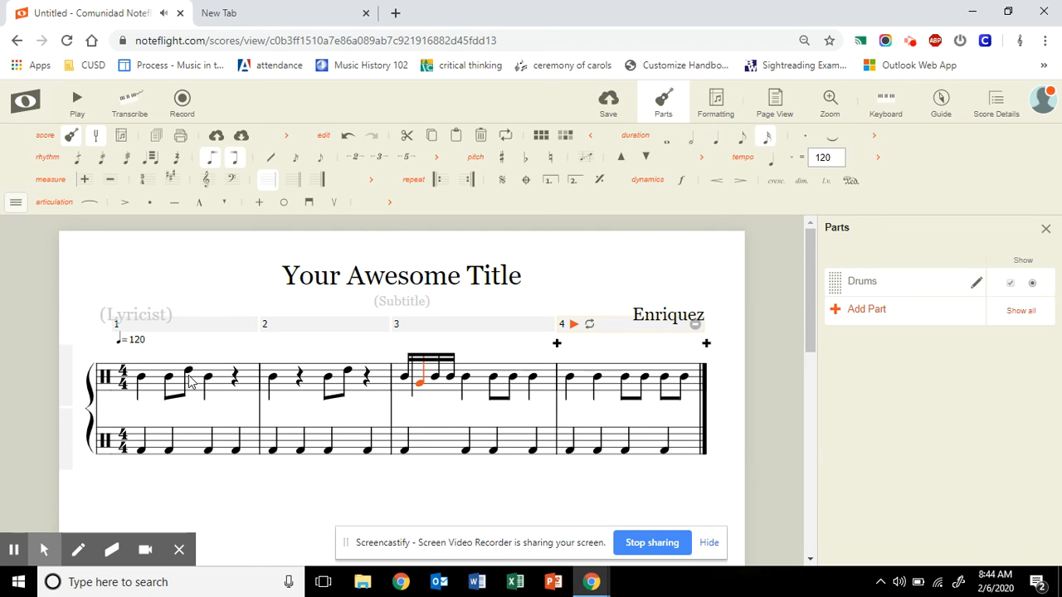
key(Right)
key(Right)
key(Down)
key(Down)
Raise the second eighth note on beat 3 of measure 3 in the upper staff to the fourth line
key(Right)
key(Right)
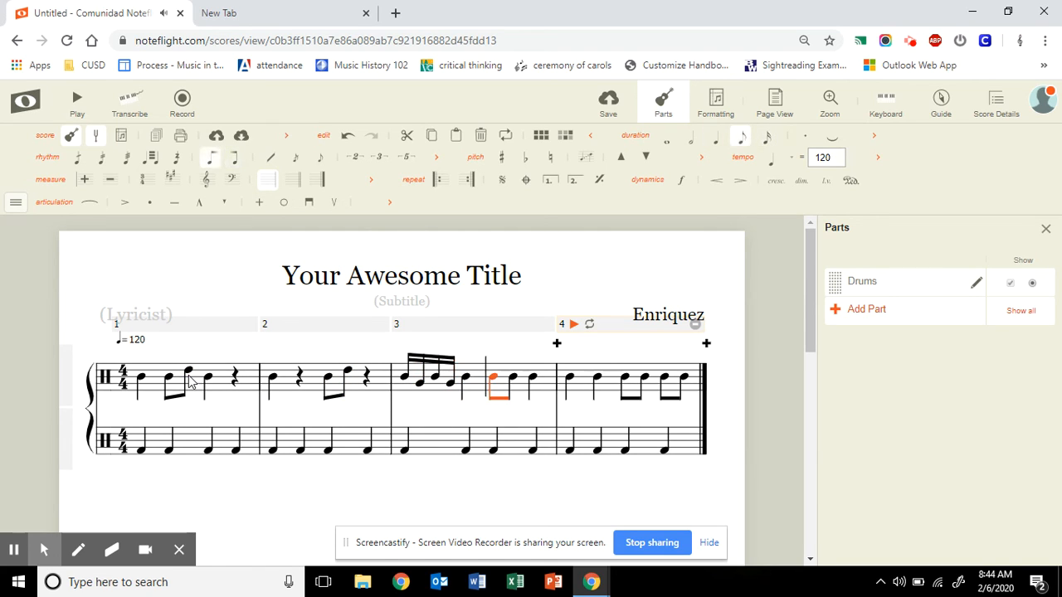
key(Left)
key(Right)
key(Right)
key(Up)
key(Up)
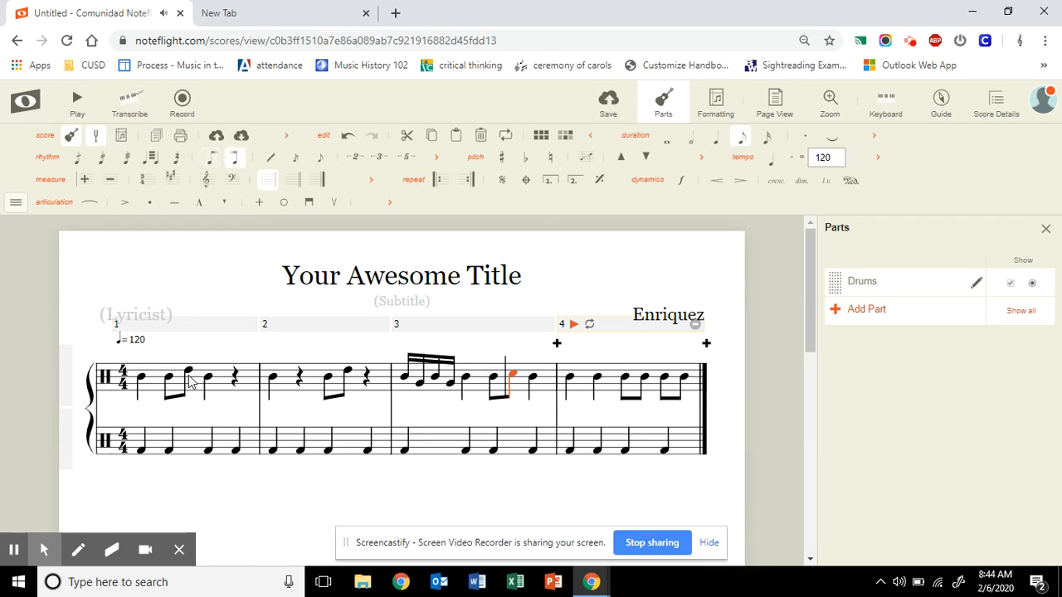
Lower the beat 1 quarter note and first beat 3 eighth note of upper-staff measure 4 to the x-headed drum sound just below the staff
key(Right)
key(Right)
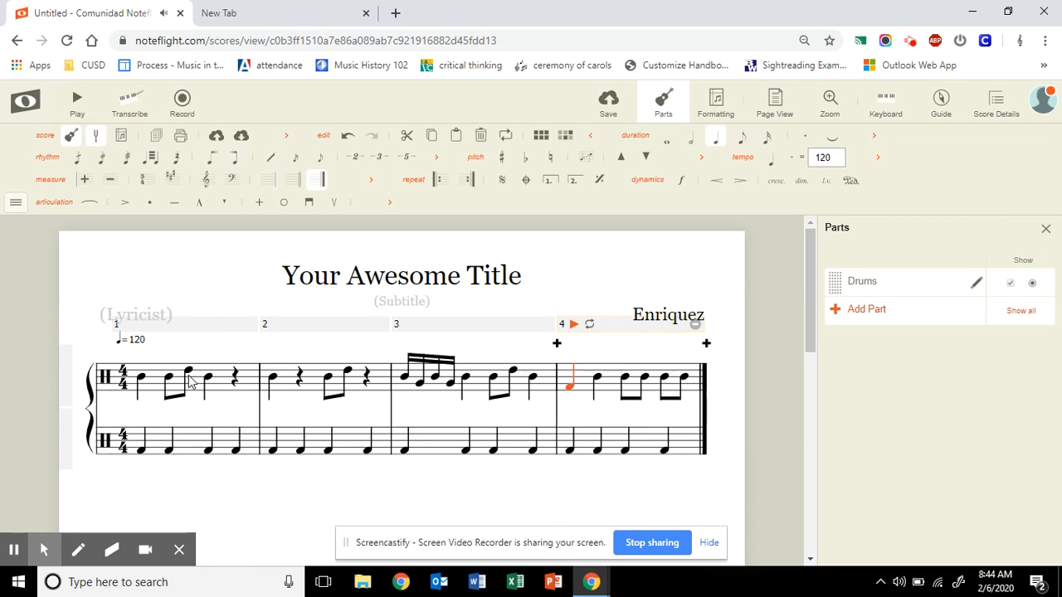
key(Right)
key(Right)
key(Down)
key(Down)
key(Down)
key(Down)
key(Down)
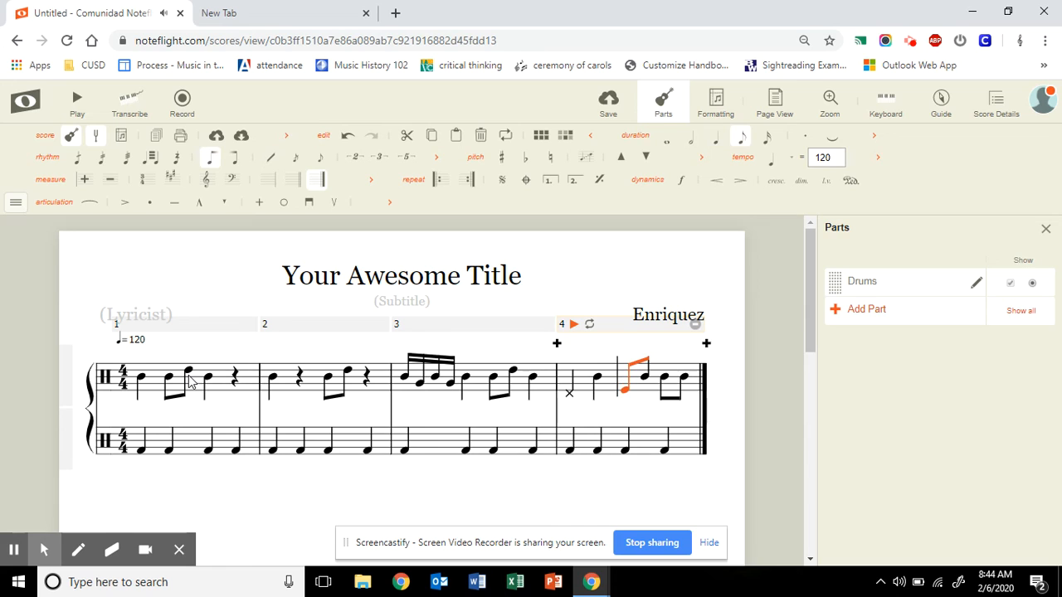
Lower the last eighth note of measure 4 in the upper staff to the x-headed drum sound just below the staff
key(Right)
key(Right)
key(Right)
key(Down)
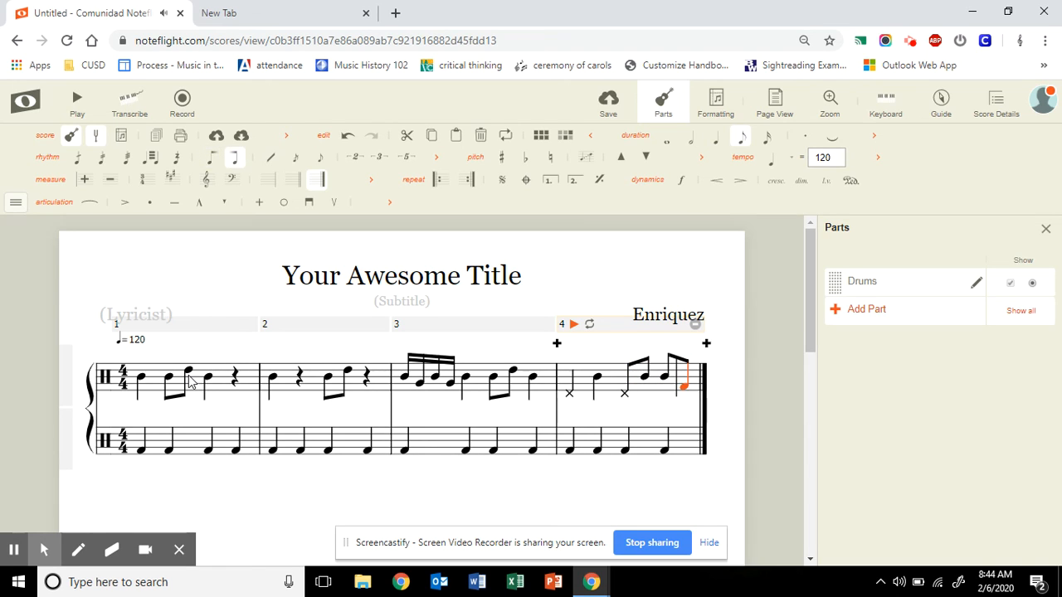
key(Down)
key(Down)
key(Down)
key(Down)
click(594, 283)
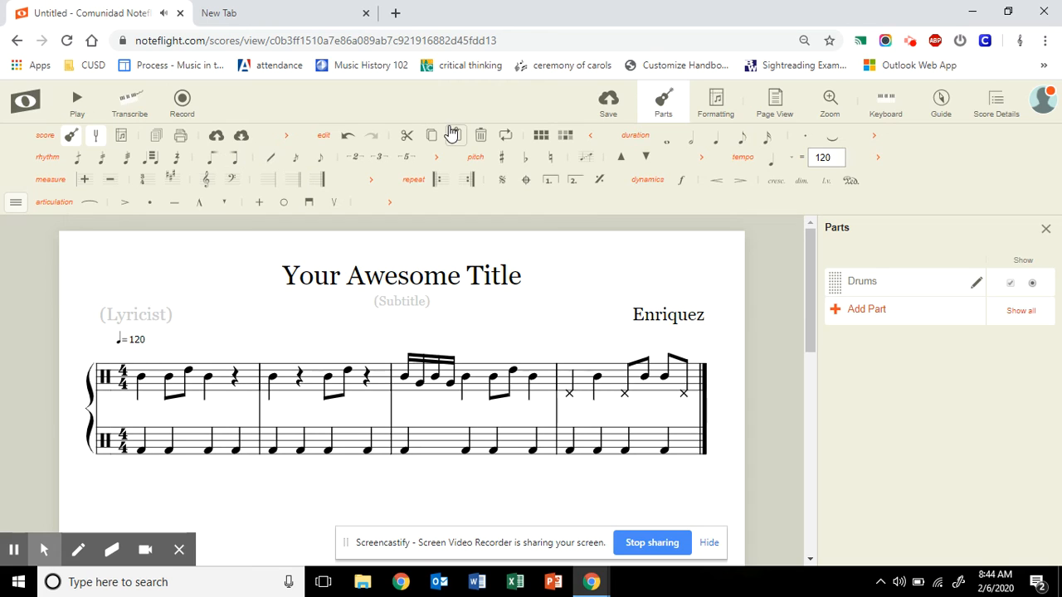
Play back the revised drum rhythm and stop playback at its end
click(81, 101)
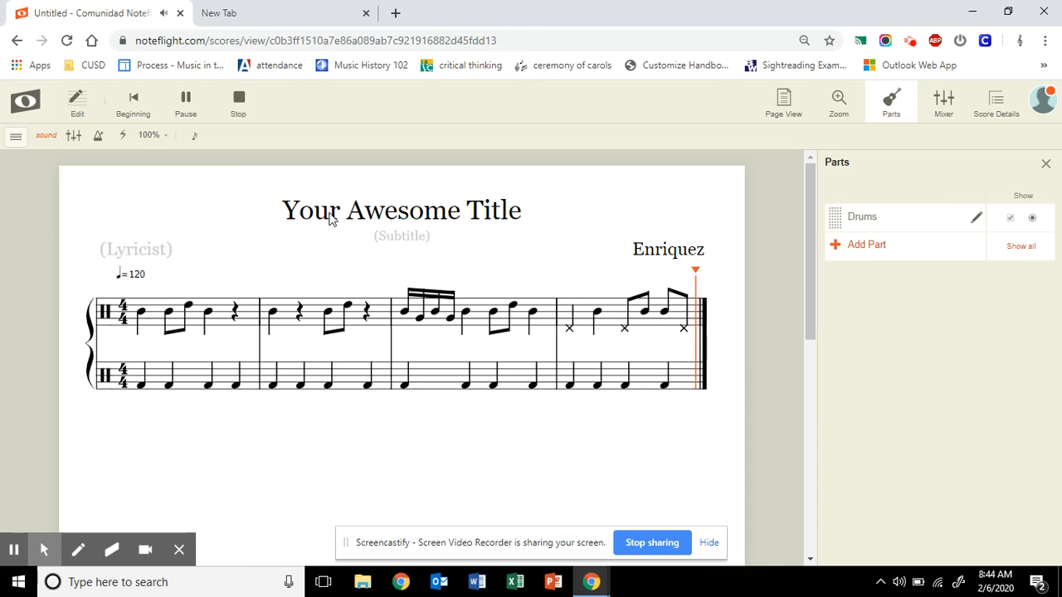
click(242, 103)
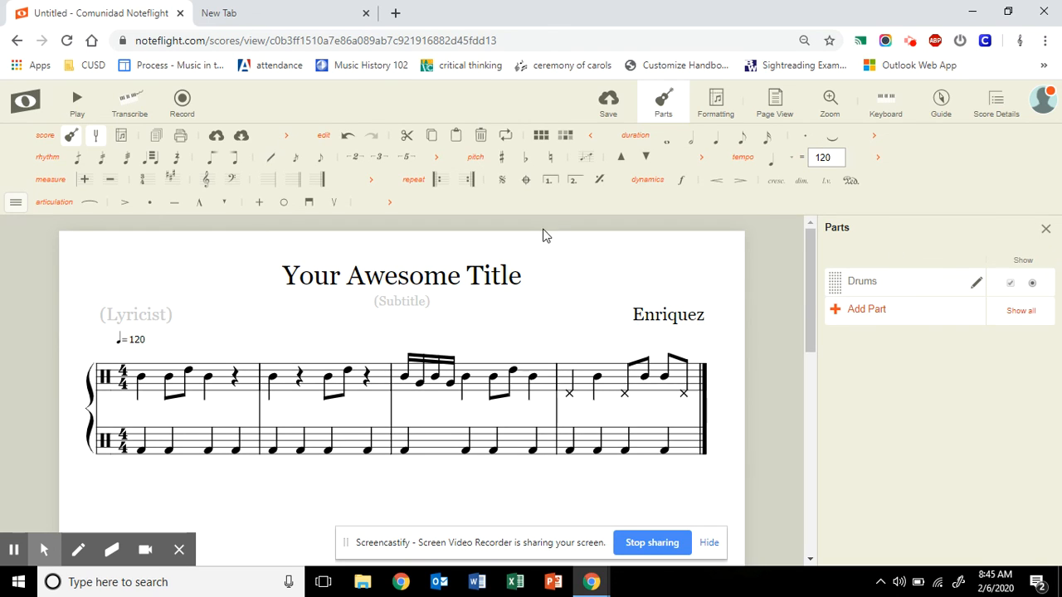
Save the revised score and minimize the browser window
click(607, 103)
click(970, 10)
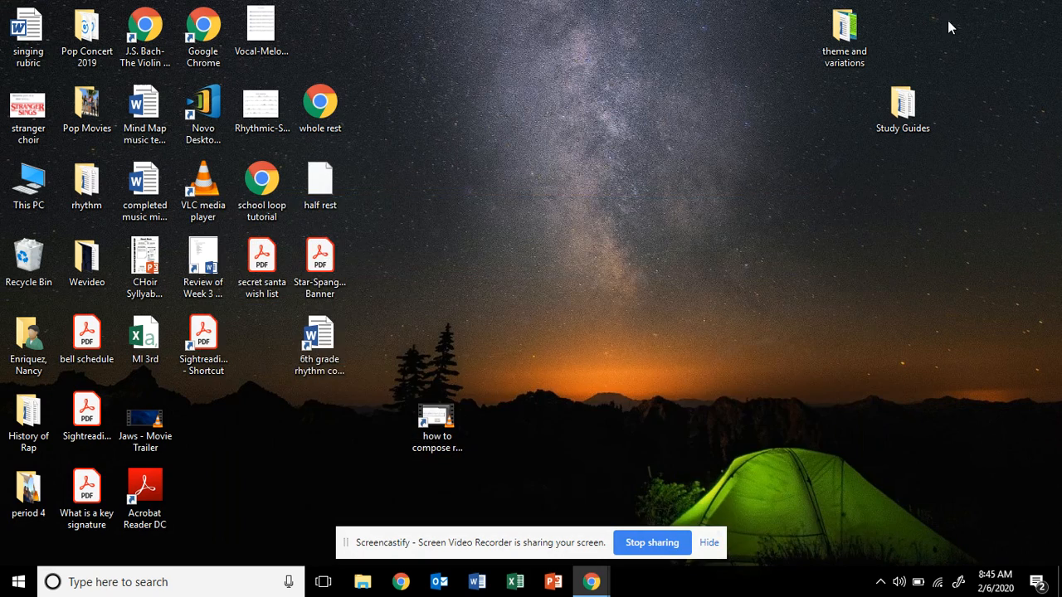